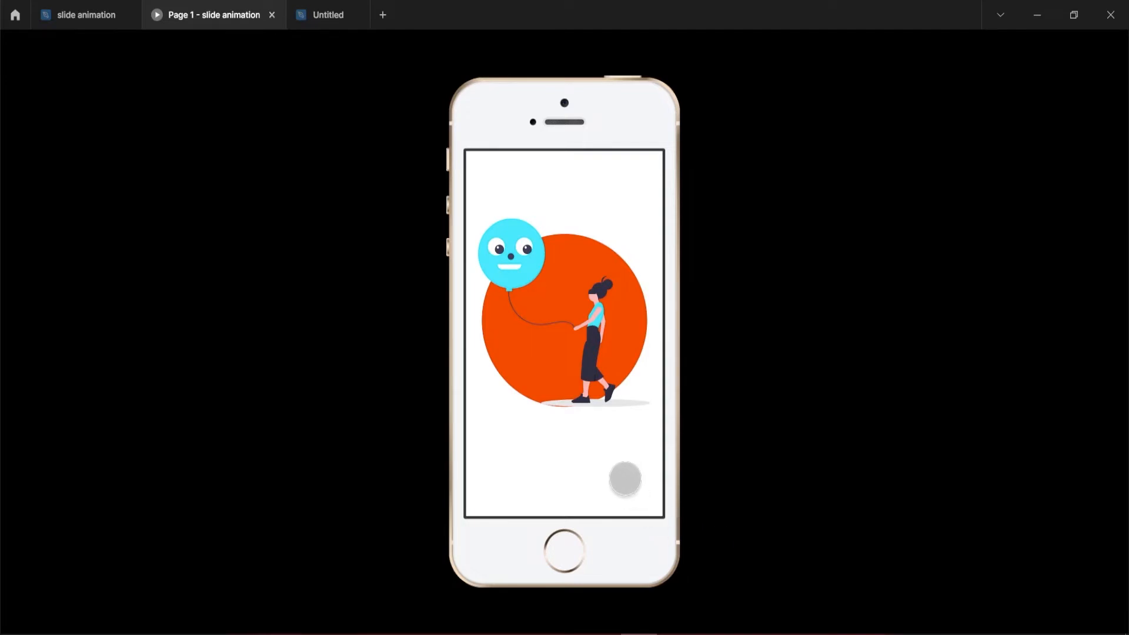
Play through the slide animation prototype by advancing its illustrated screens.
click(626, 479)
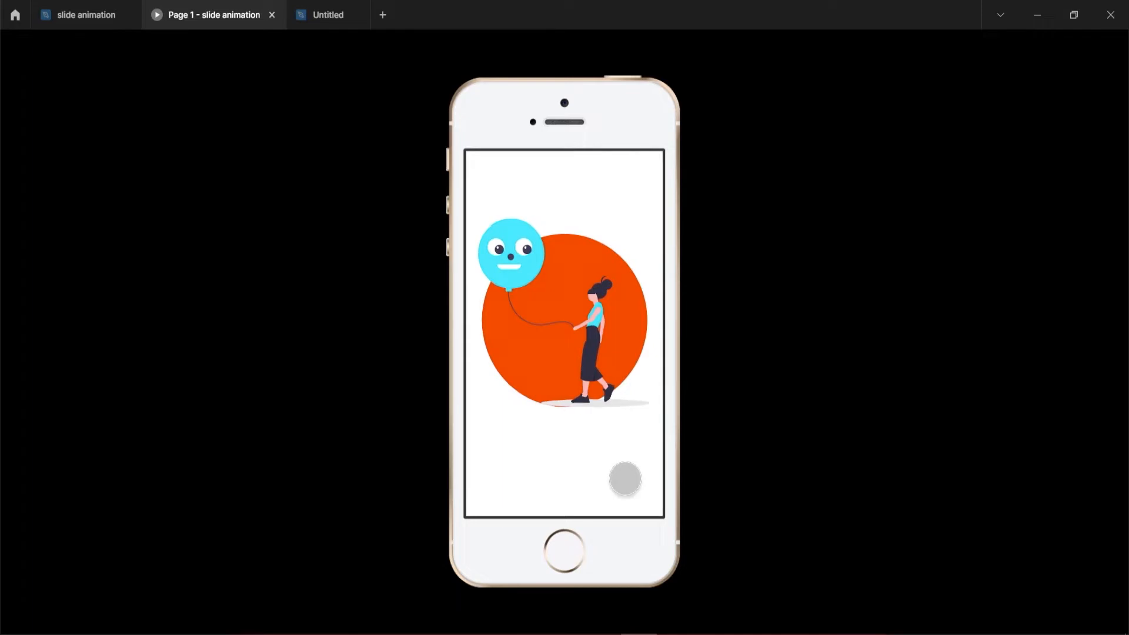
click(625, 479)
click(625, 479)
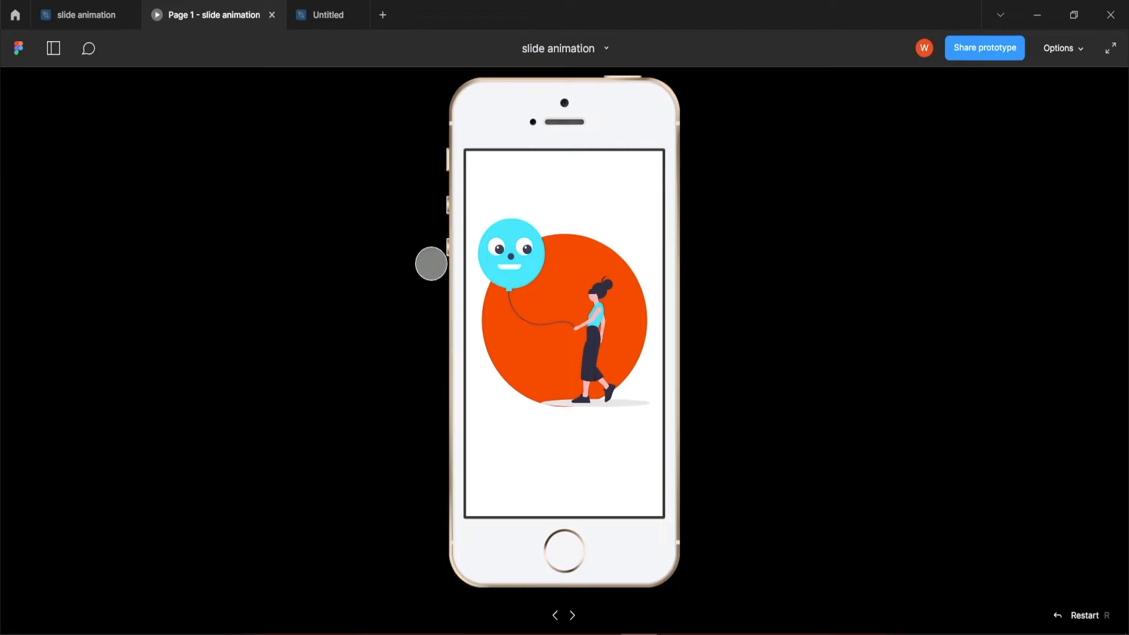
Switch to the Untitled design file and add an iPhone SE frame of 320 × 568.
click(333, 19)
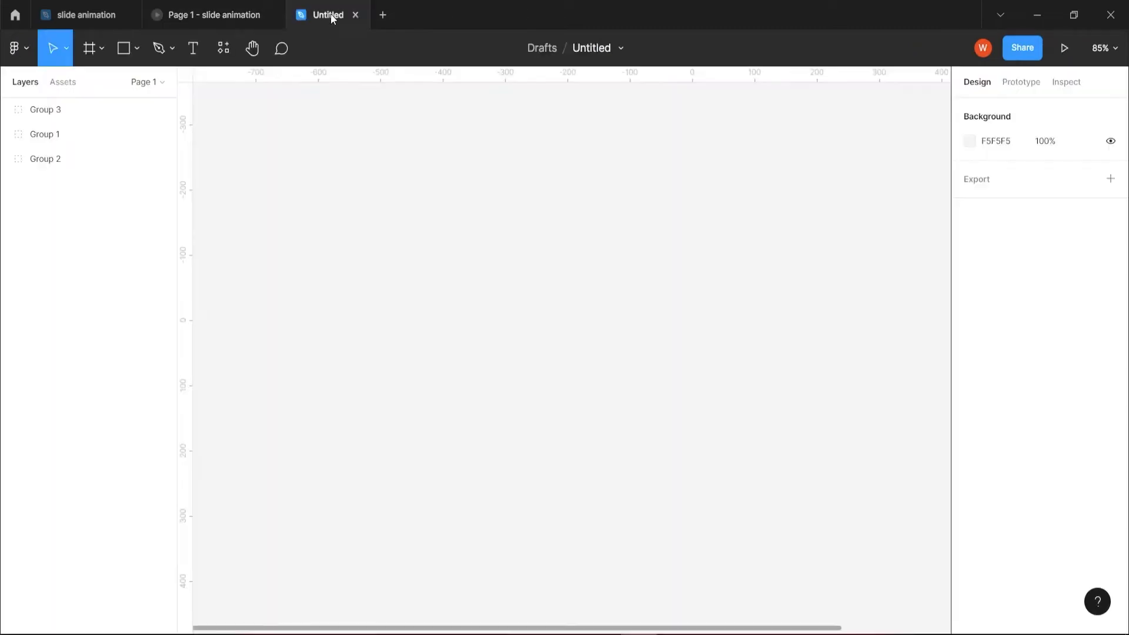
click(91, 52)
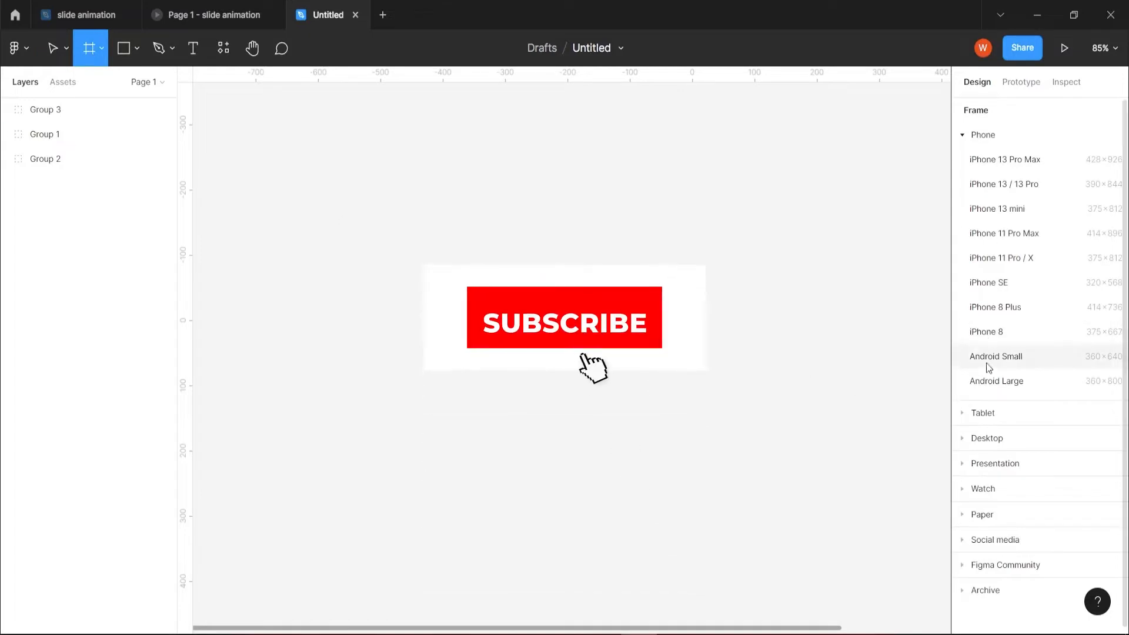
click(985, 285)
drag(497, 161, 317, 154)
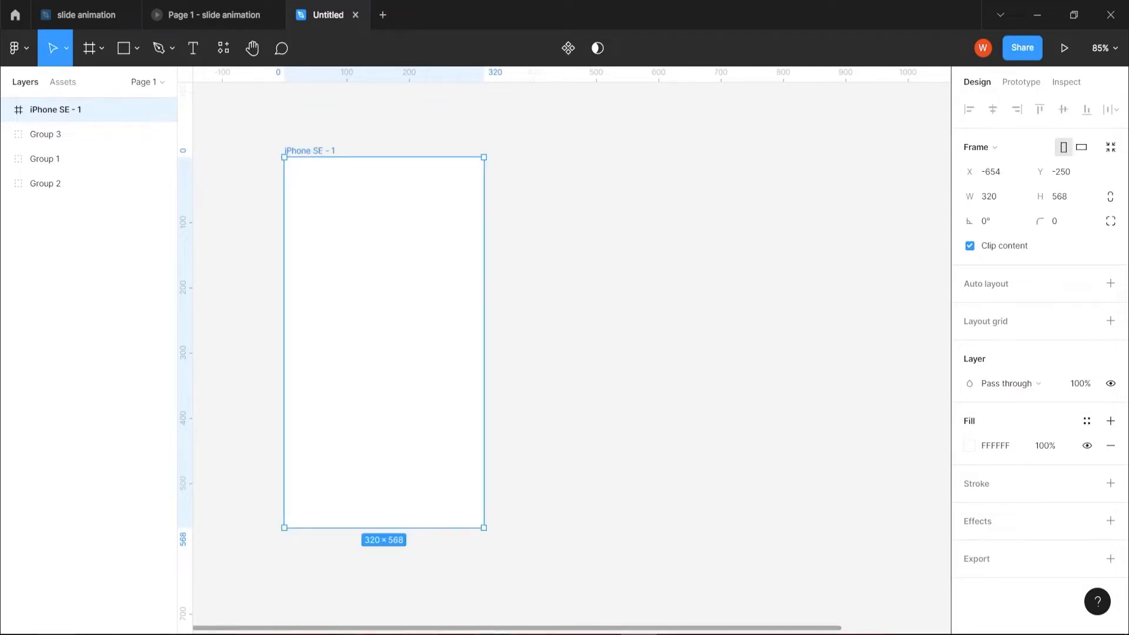
Switch to the browser at undraw.co/illustrations, search the illustrations for "walking" and browse the results.
mouse_move(78, 634)
click(79, 588)
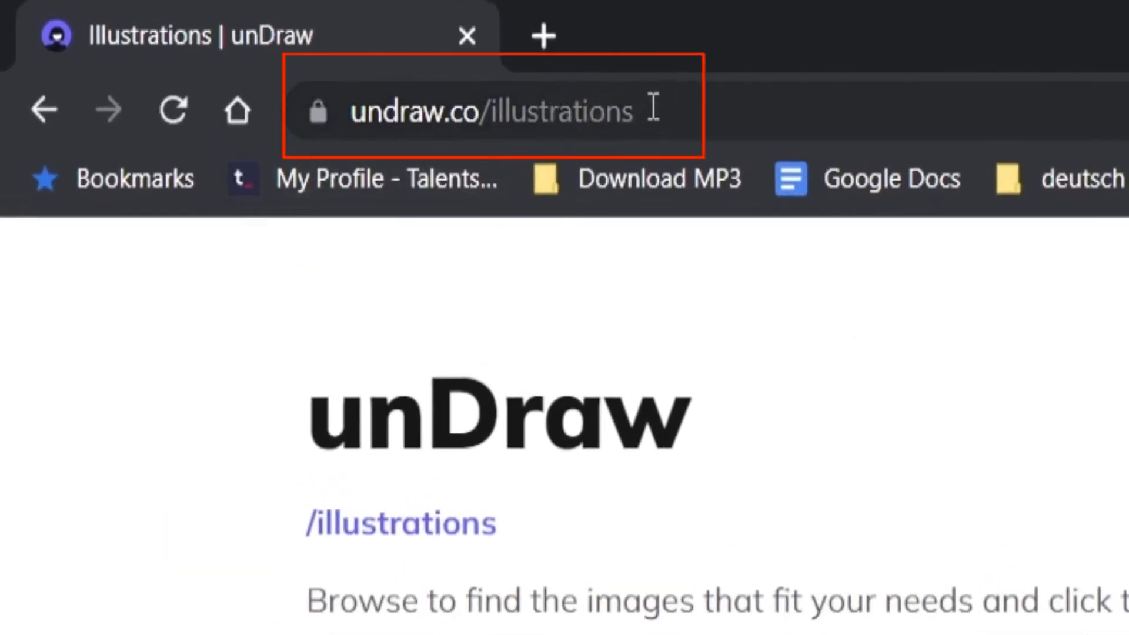
drag(649, 107, 346, 111)
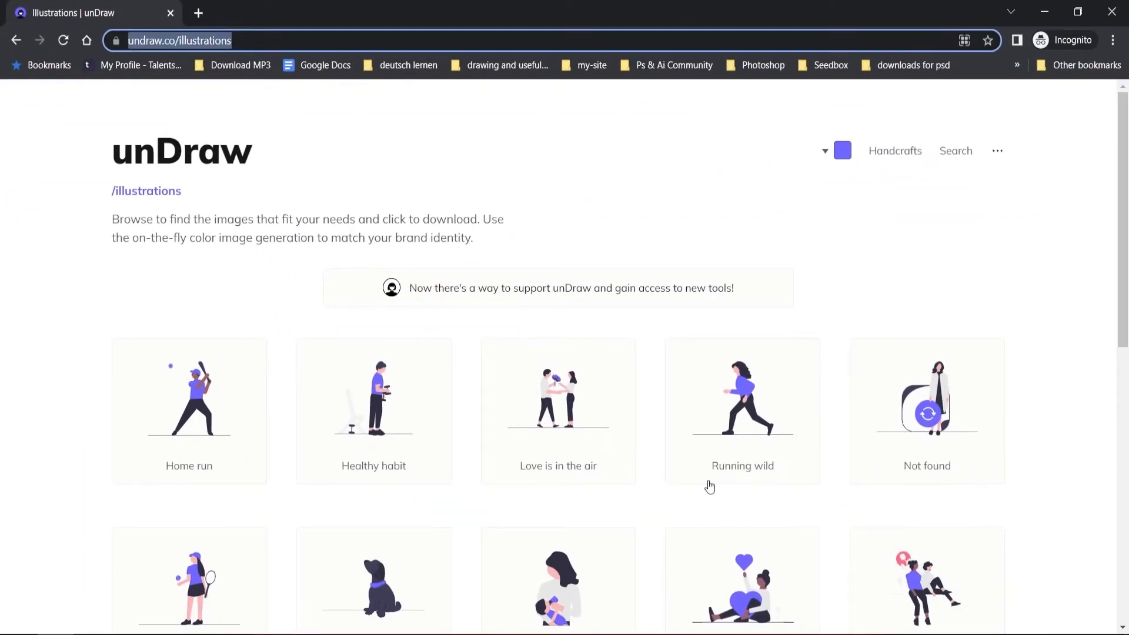
click(961, 157)
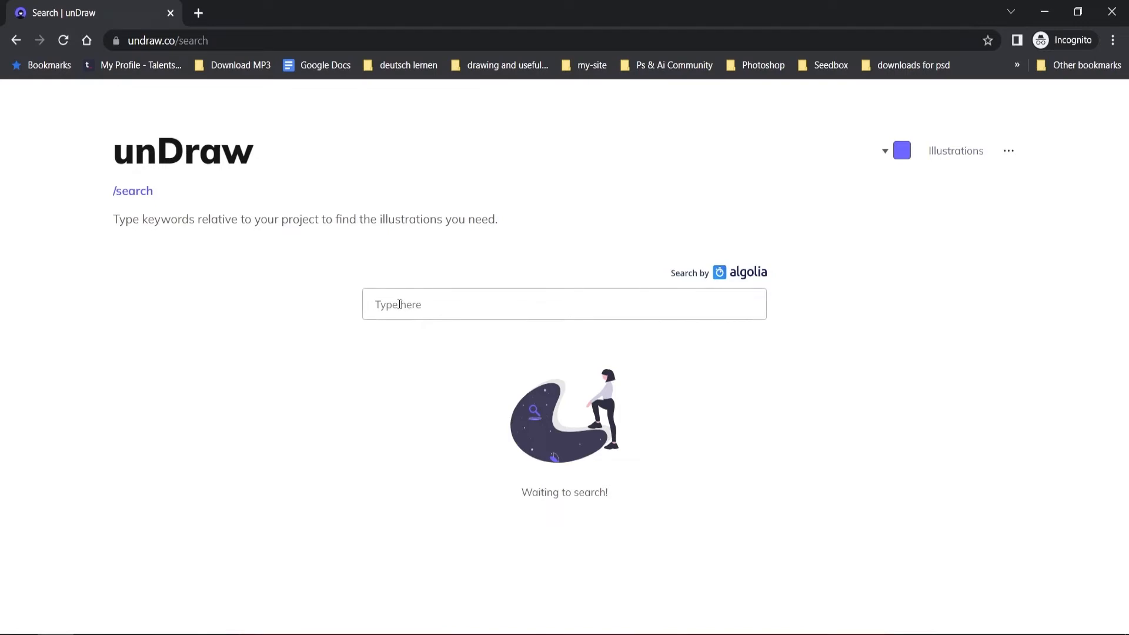
text(w)
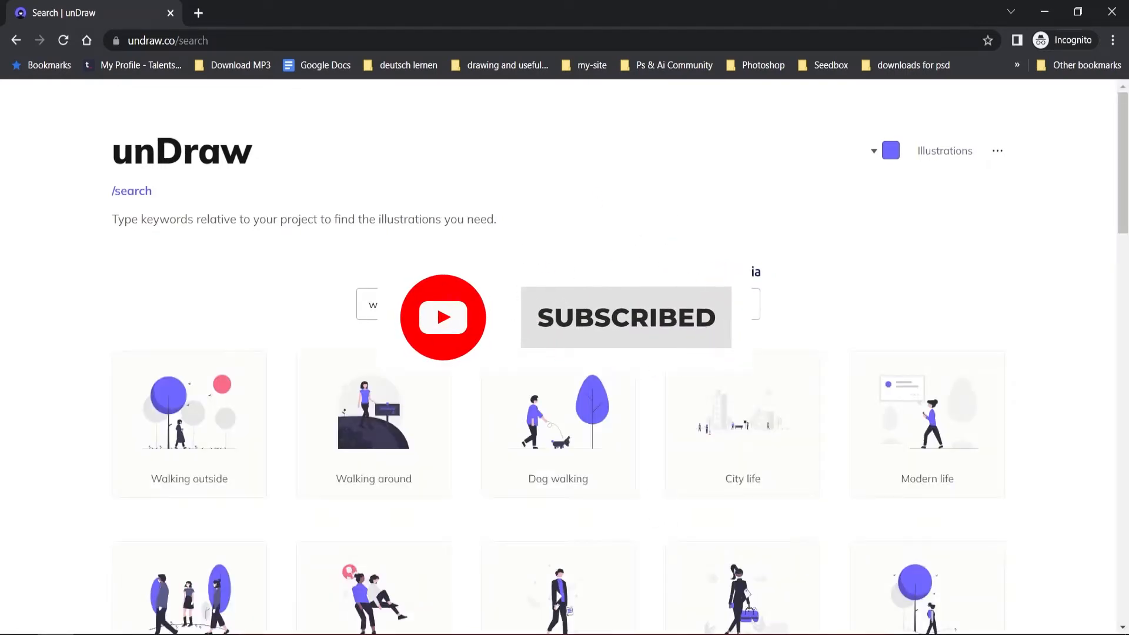
text(alking)
scroll(744, 444, down, 7)
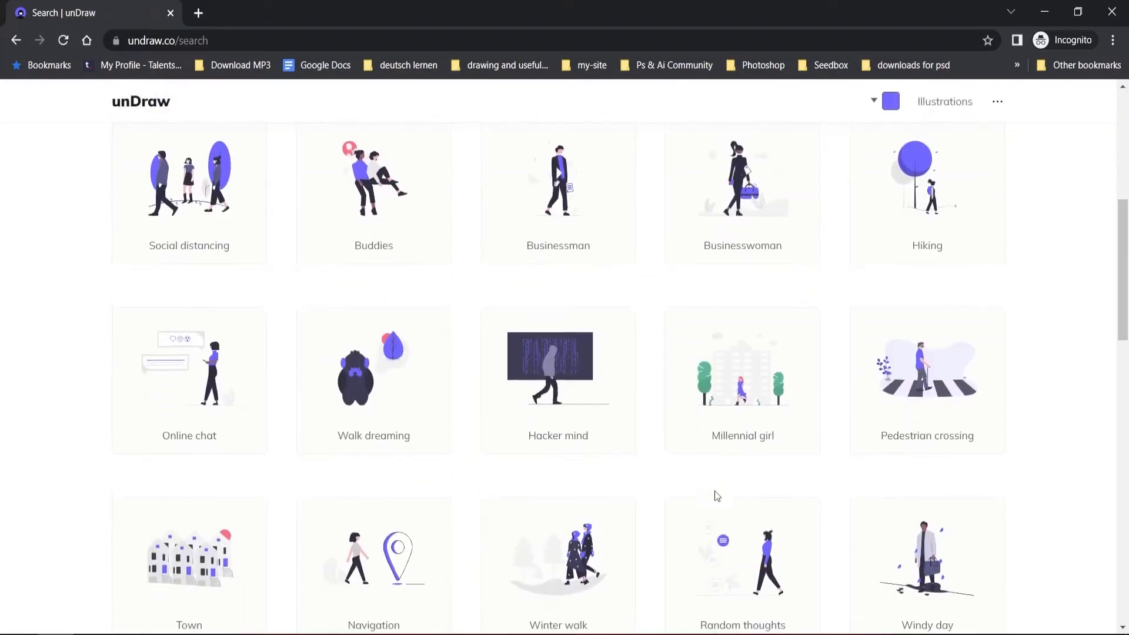
scroll(716, 496, up, 7)
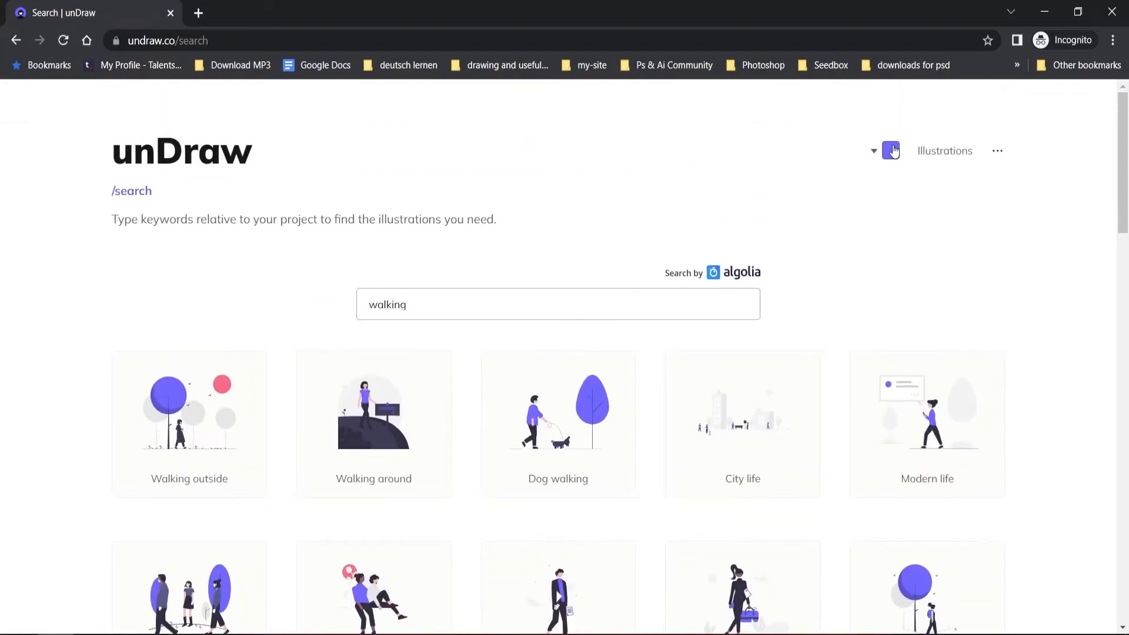
Change the accent colour of the unDraw illustrations to purple #CA63FF.
click(892, 150)
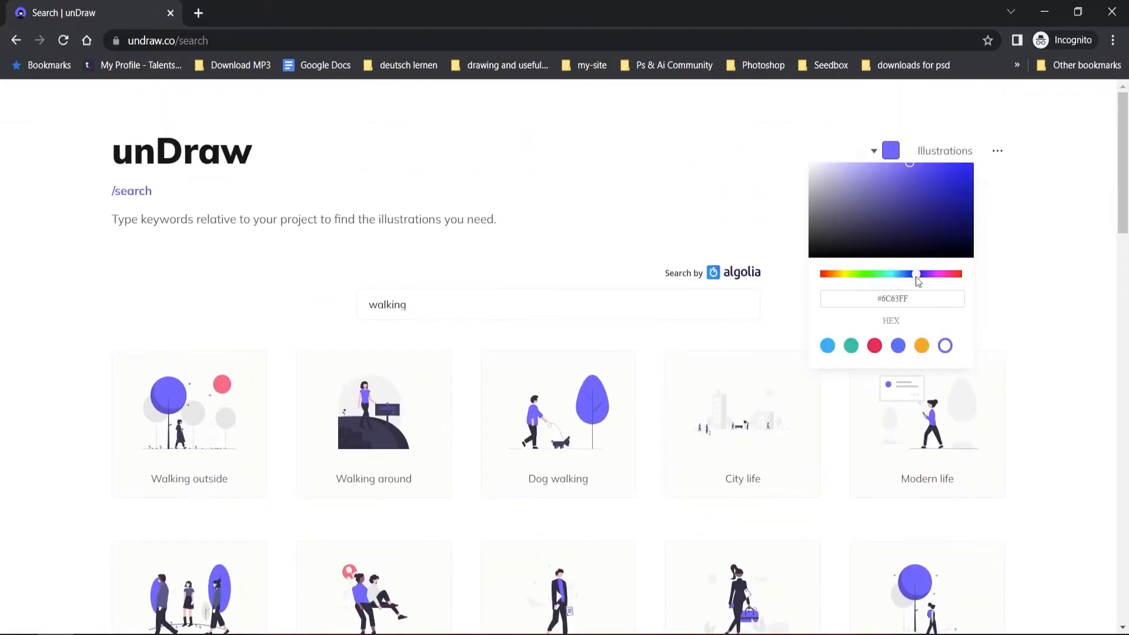
mouse_move(915, 275)
mouse_down()
mouse_move(876, 275)
mouse_move(955, 284)
mouse_move(933, 287)
mouse_up()
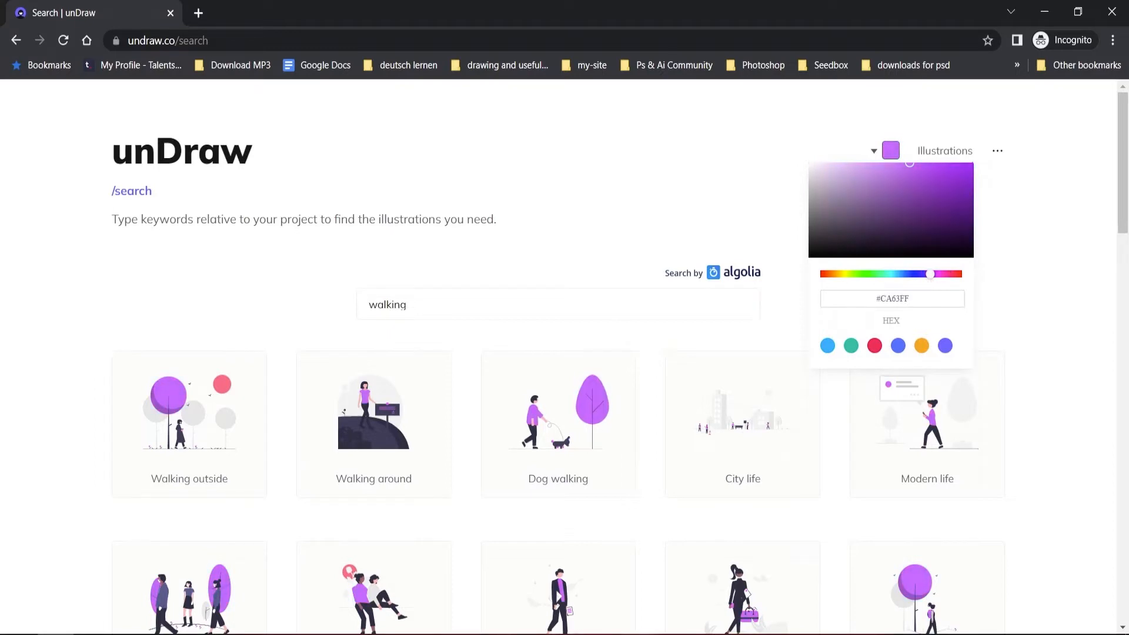
Switch back to Figma and draw a circle about 274 px wide in the iPhone SE frame, centred at X 23, Y 147.
click(639, 634)
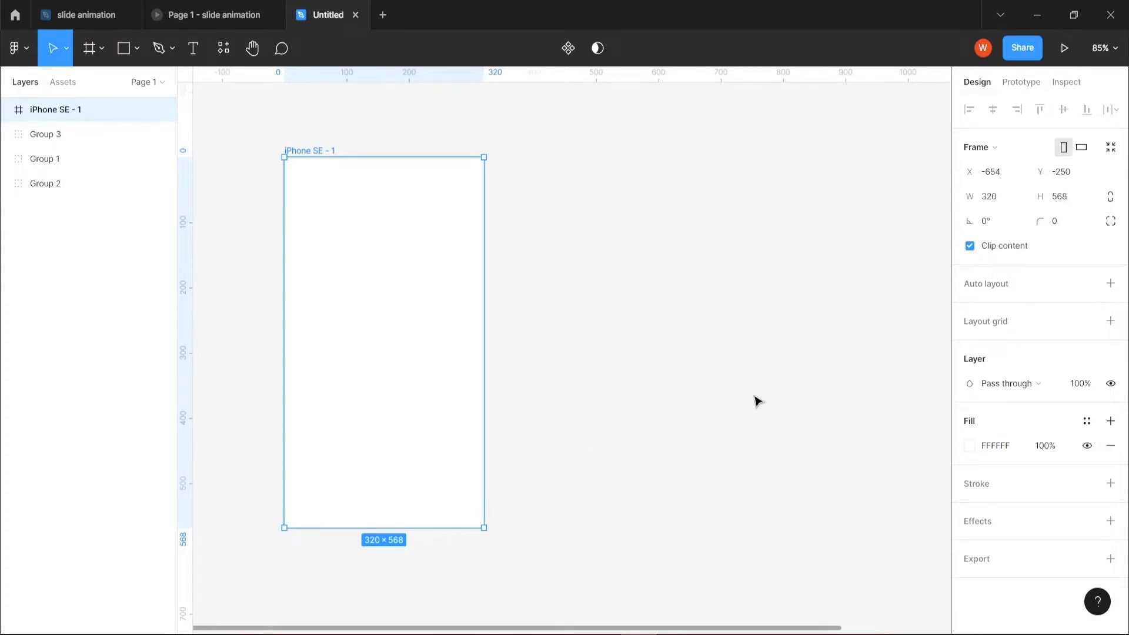
drag(756, 401, 695, 396)
scroll(705, 405, down, 3)
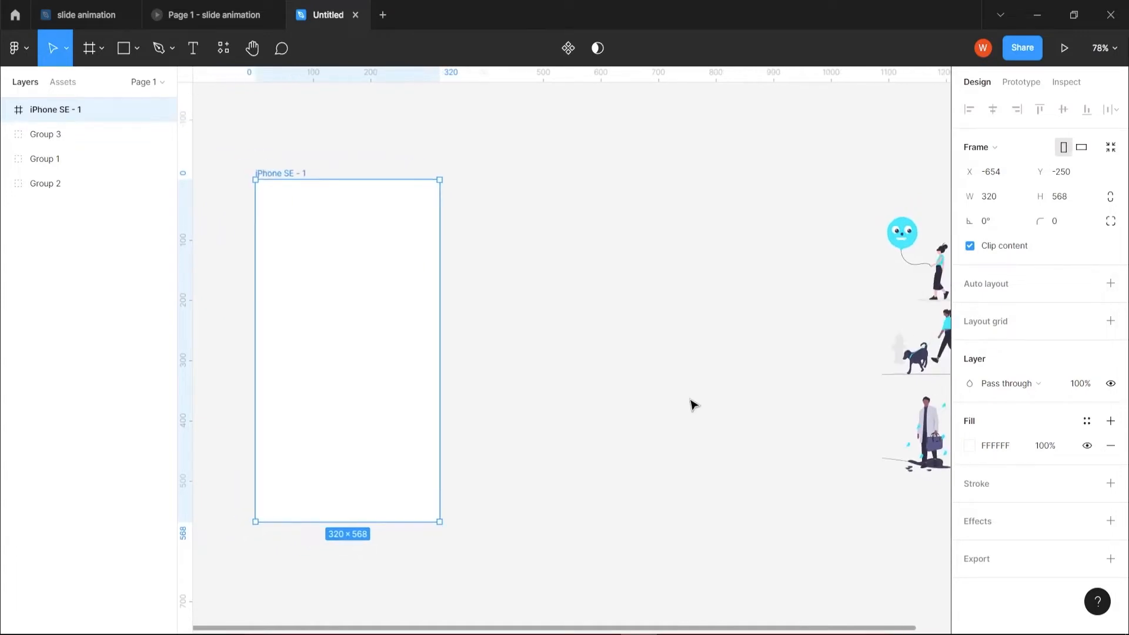
scroll(682, 388, right, 2)
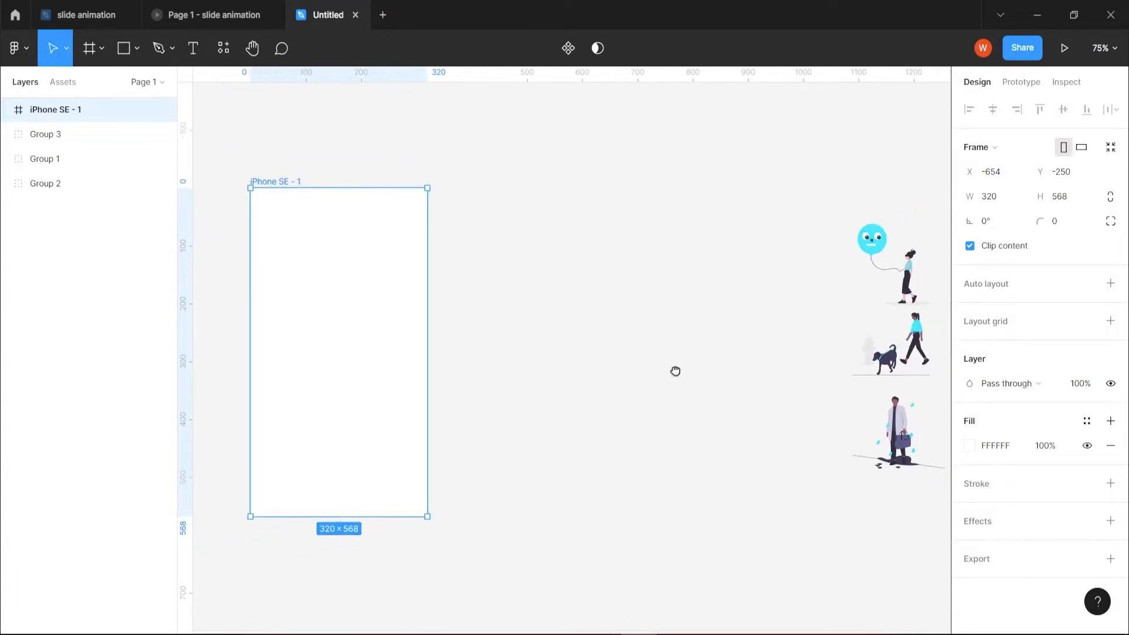
click(137, 52)
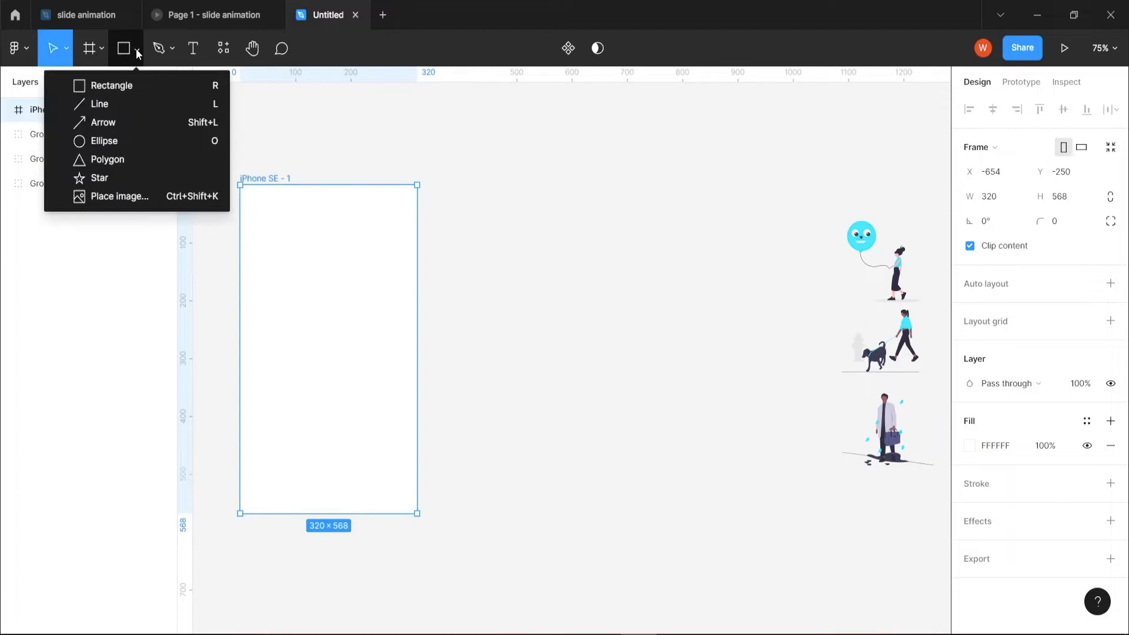
click(121, 141)
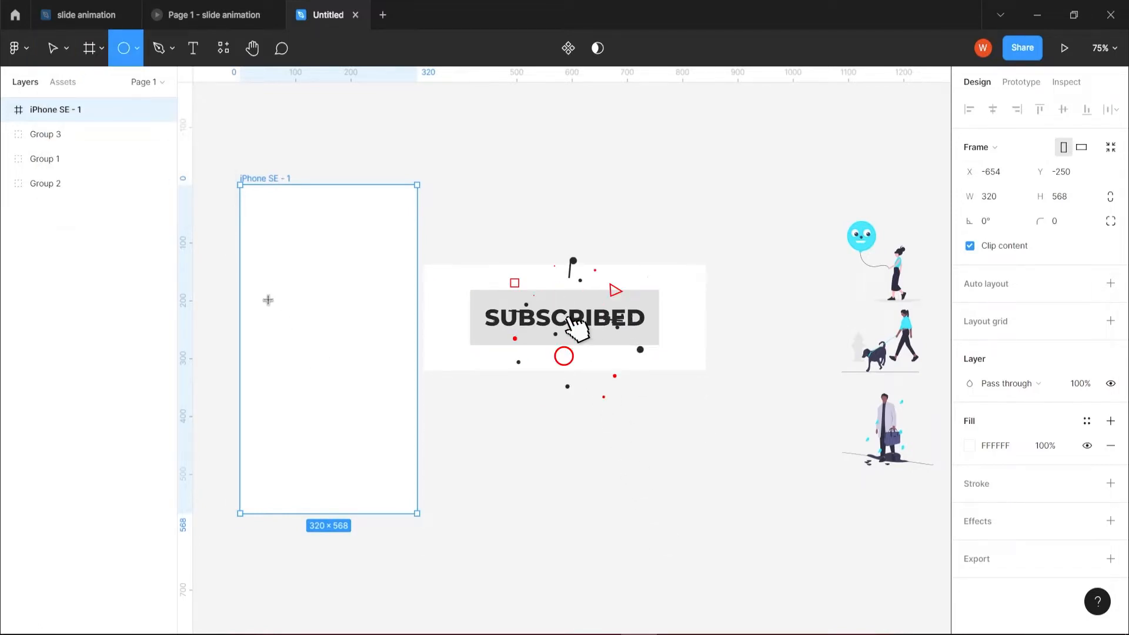
drag(264, 289, 389, 452)
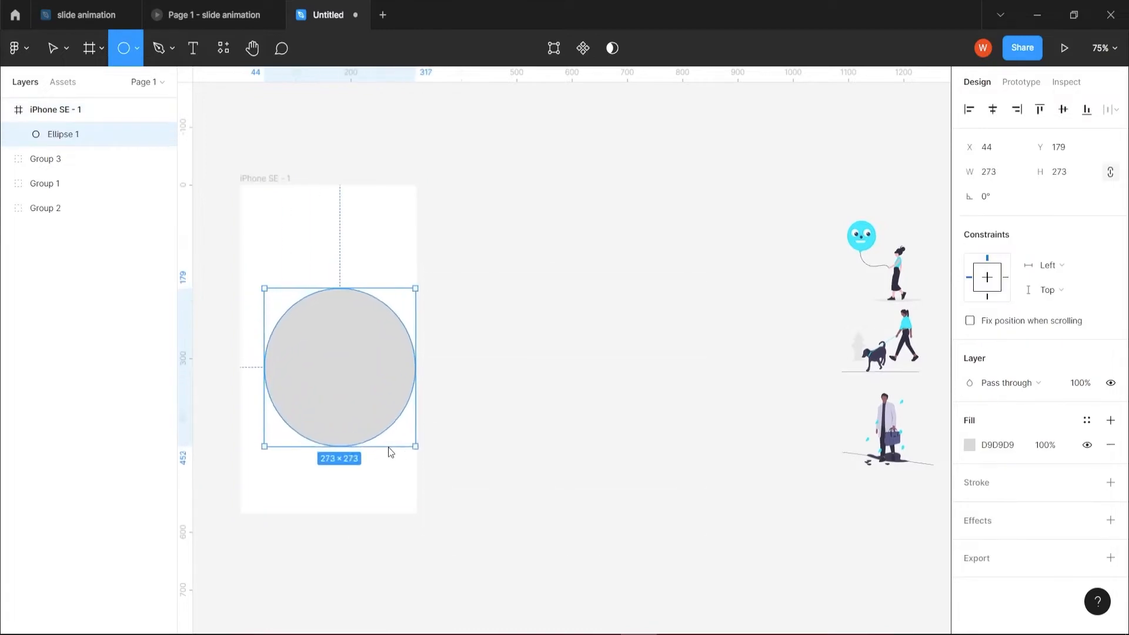
mouse_move(357, 384)
mouse_down()
mouse_move(323, 361)
mouse_move(346, 356)
mouse_up()
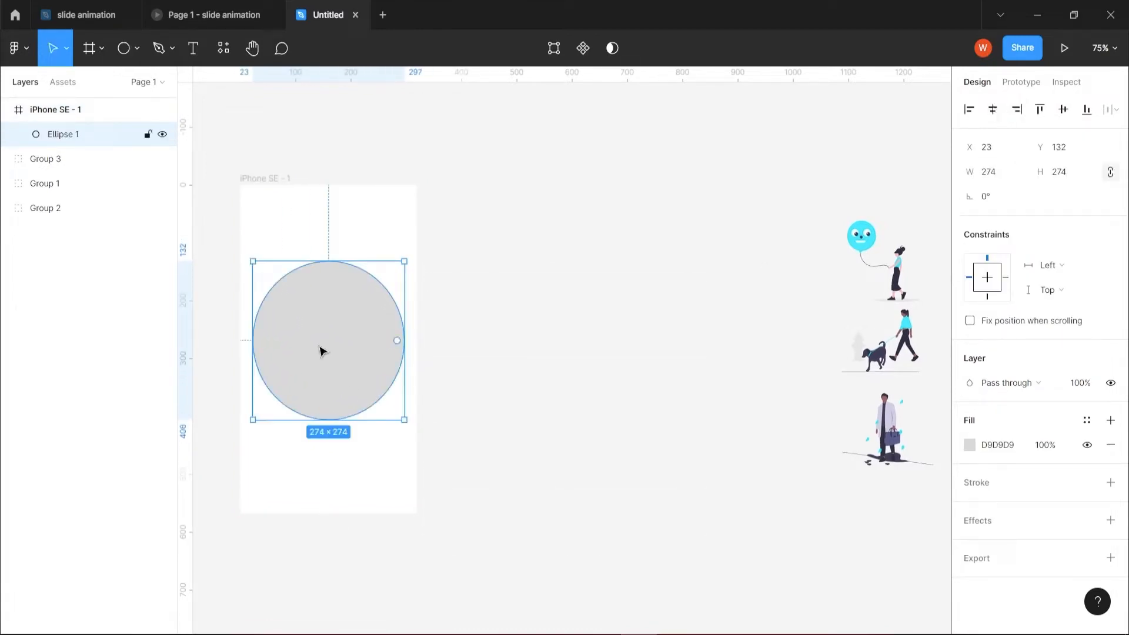
drag(330, 350, 329, 360)
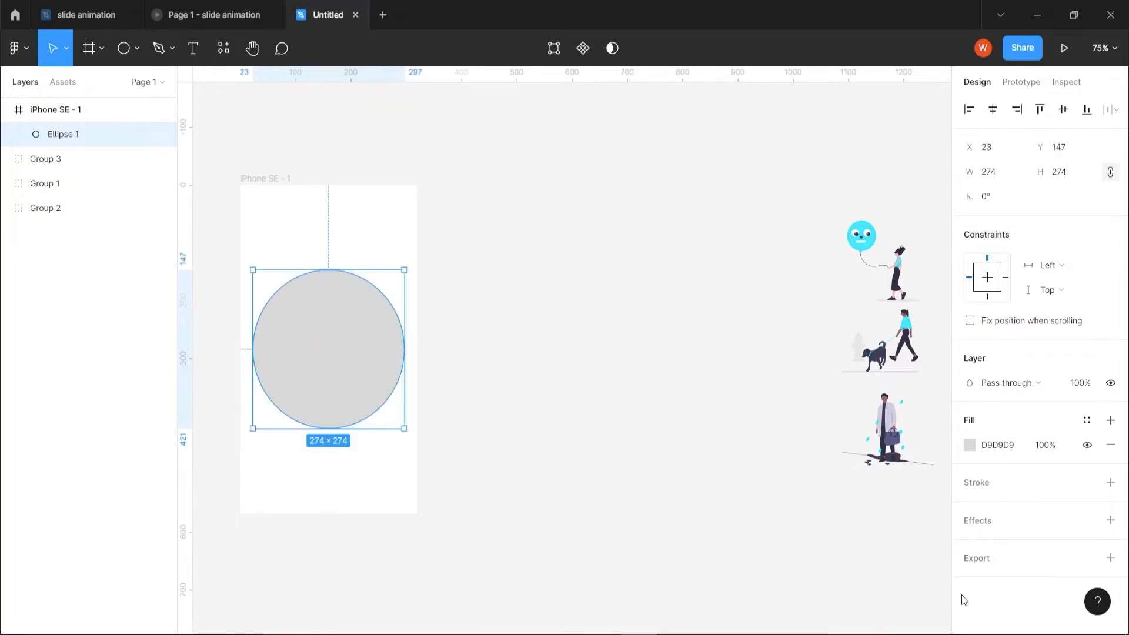
Set the circle's solid fill to orange F35A2A.
click(970, 449)
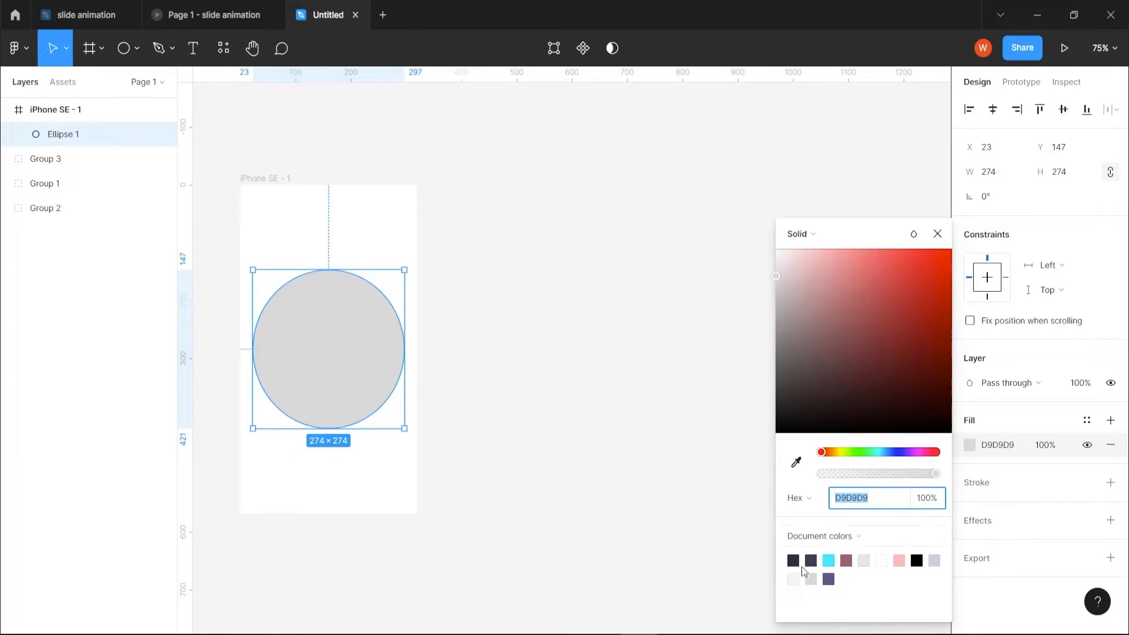
drag(786, 272, 919, 263)
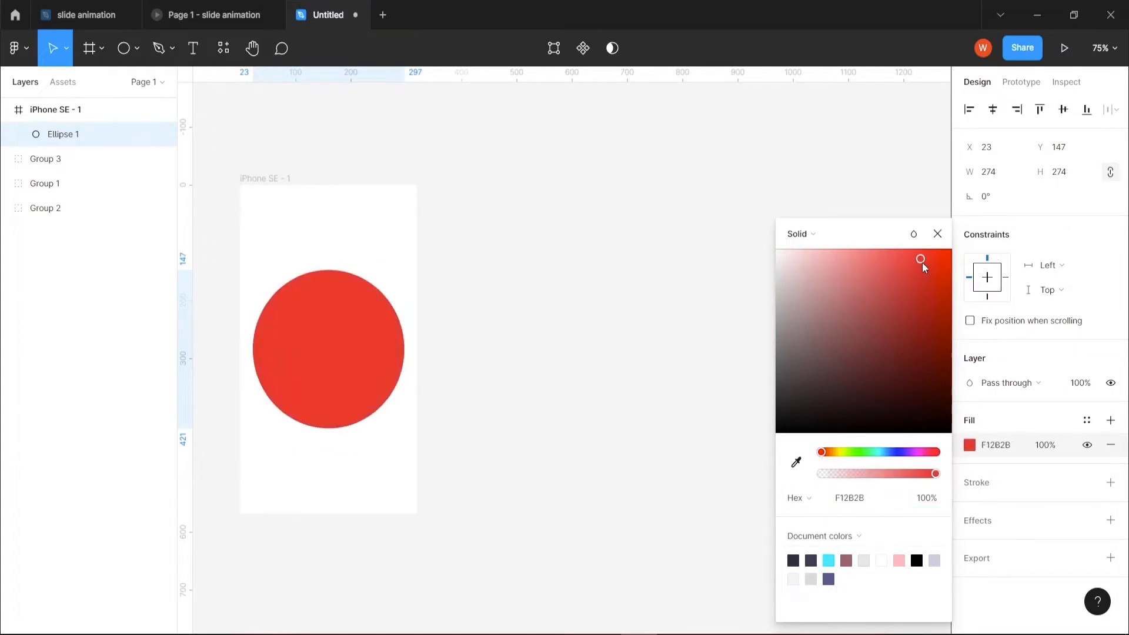
drag(822, 459, 826, 458)
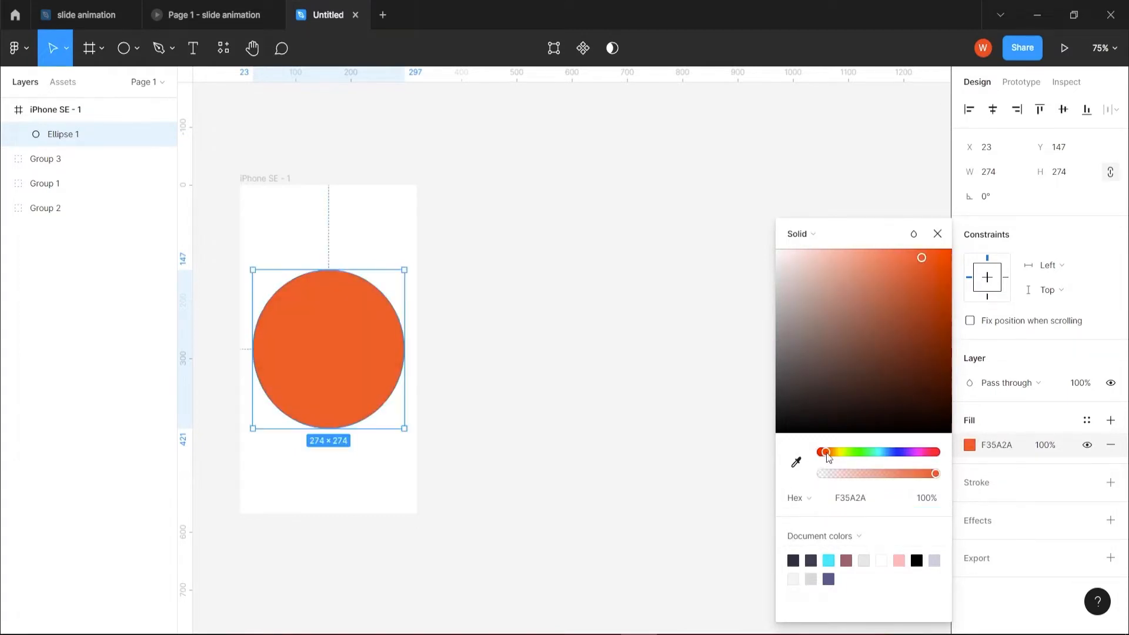
click(939, 237)
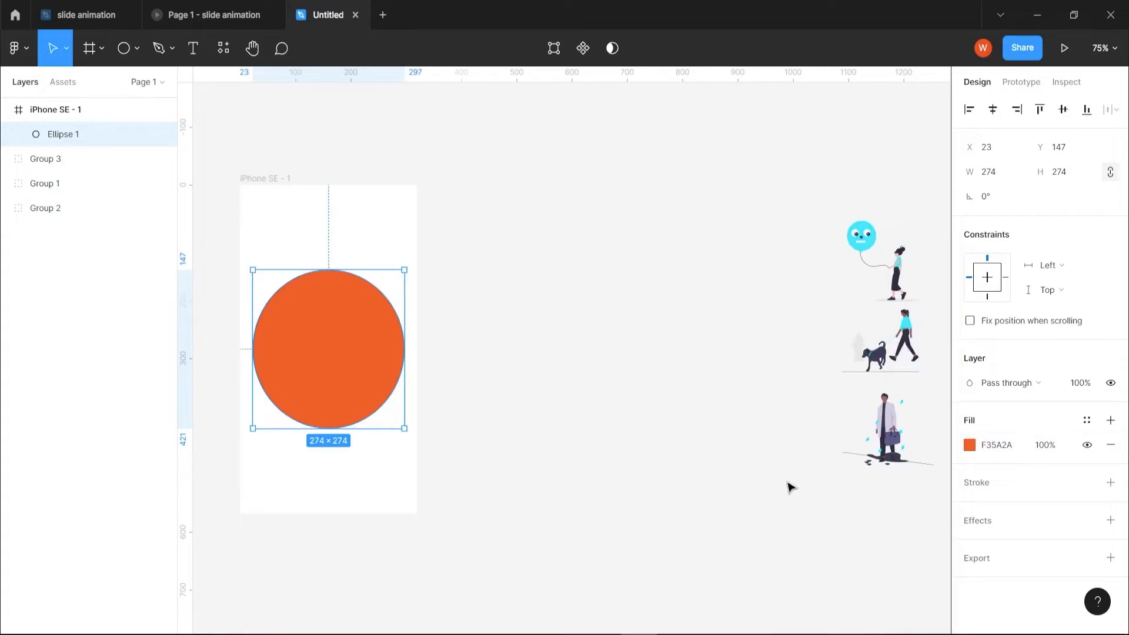
Move the balloon girl illustration into the frame, enlarge it to about 260 × 272 px and place it over the orange circle.
click(898, 276)
drag(898, 276, 344, 366)
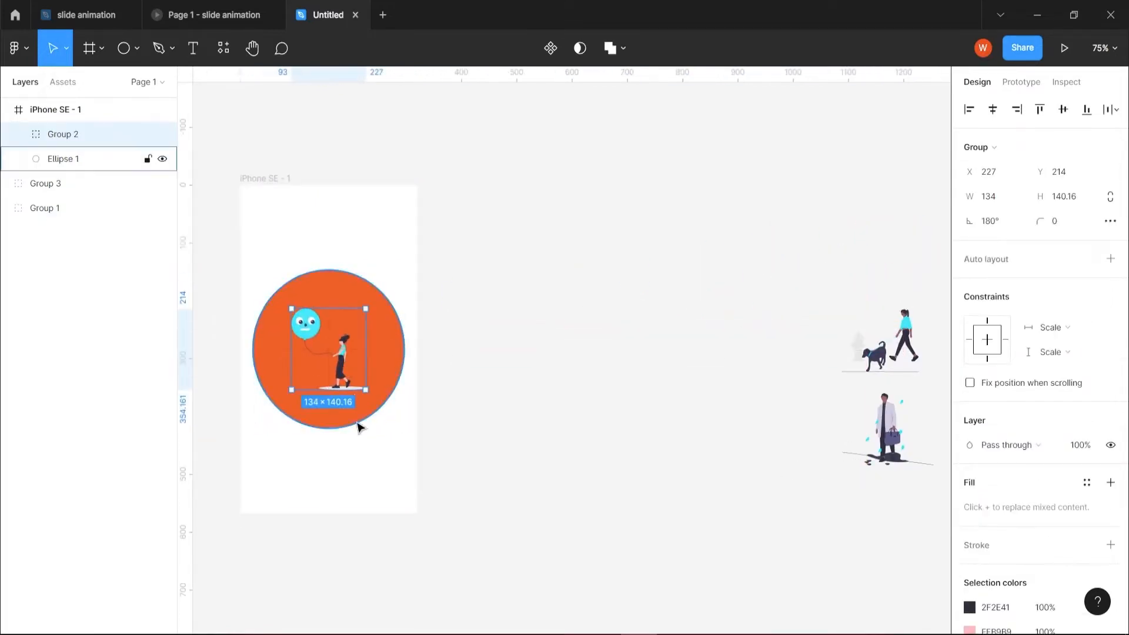
drag(366, 305, 435, 232)
drag(389, 360, 345, 405)
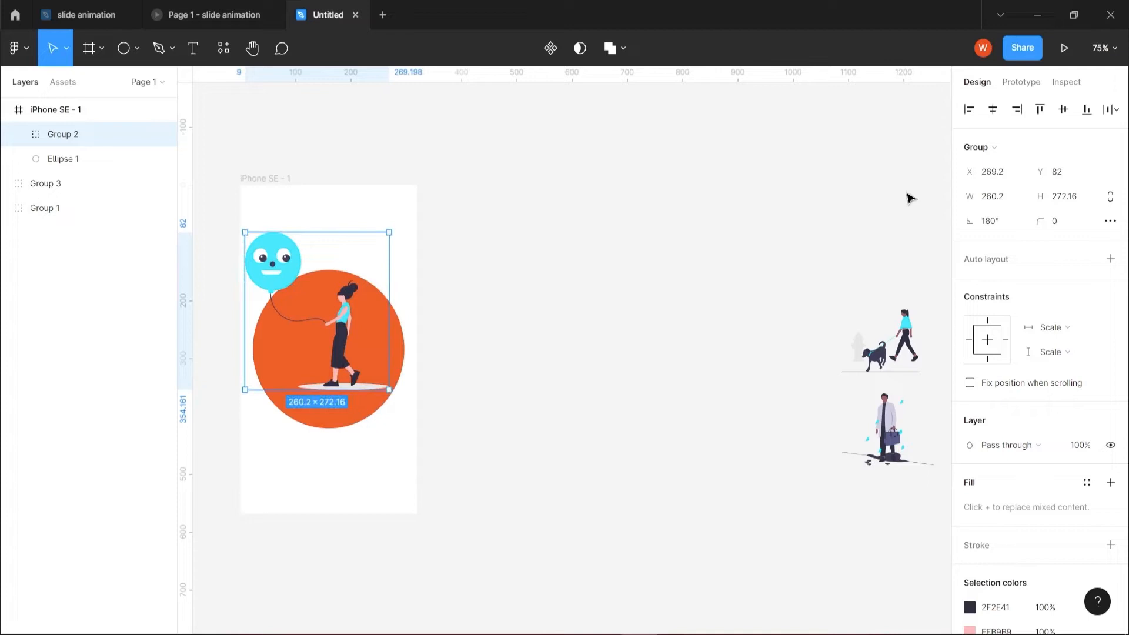
click(993, 110)
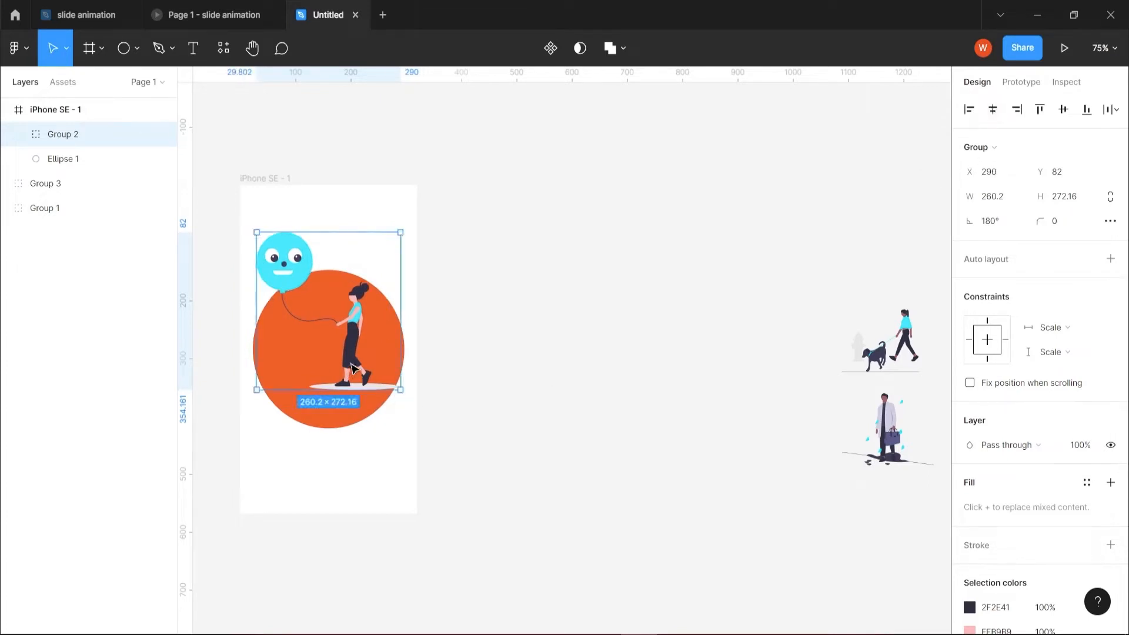
drag(352, 367, 355, 396)
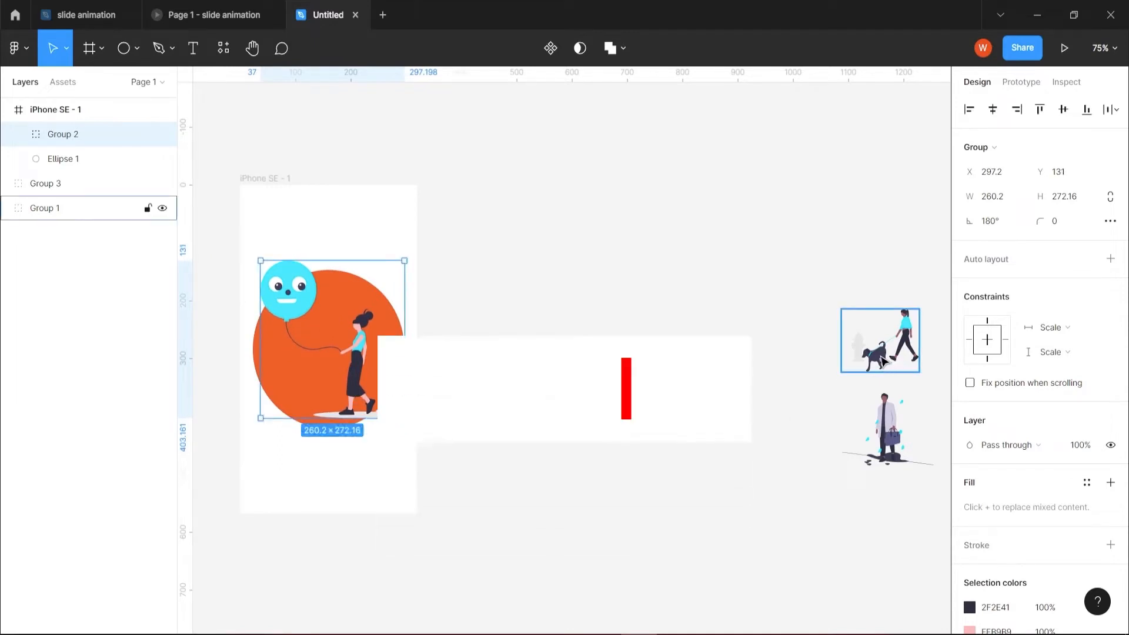
Move the dog-walking illustration into the frame over the circle and scale it to about 281 × 217 px.
drag(896, 363, 381, 407)
drag(419, 355, 455, 287)
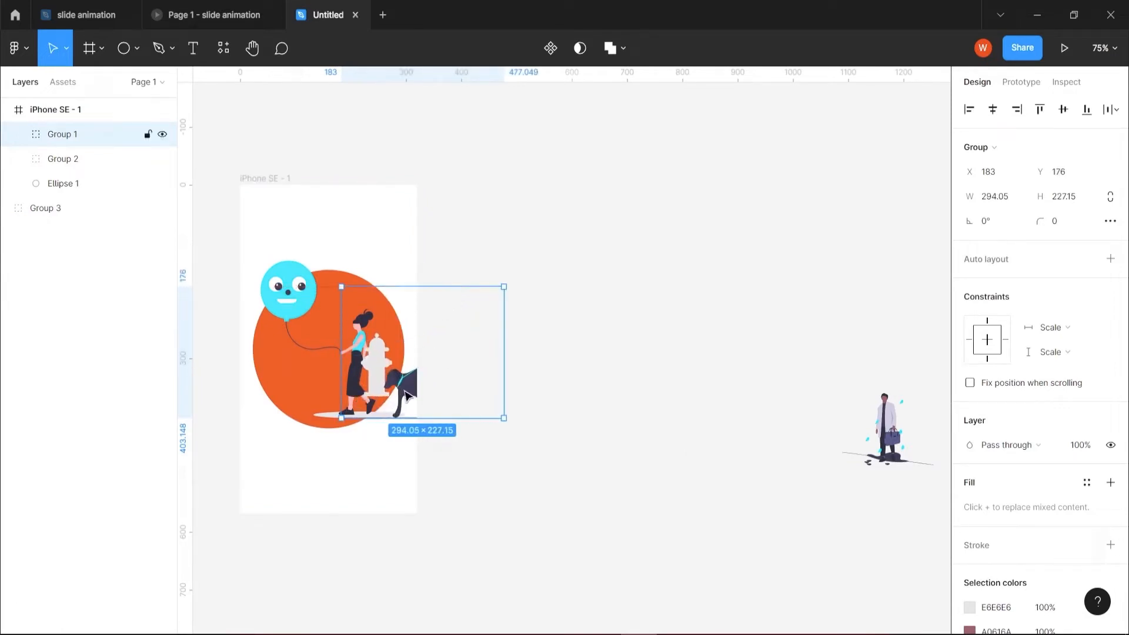
drag(406, 396, 308, 407)
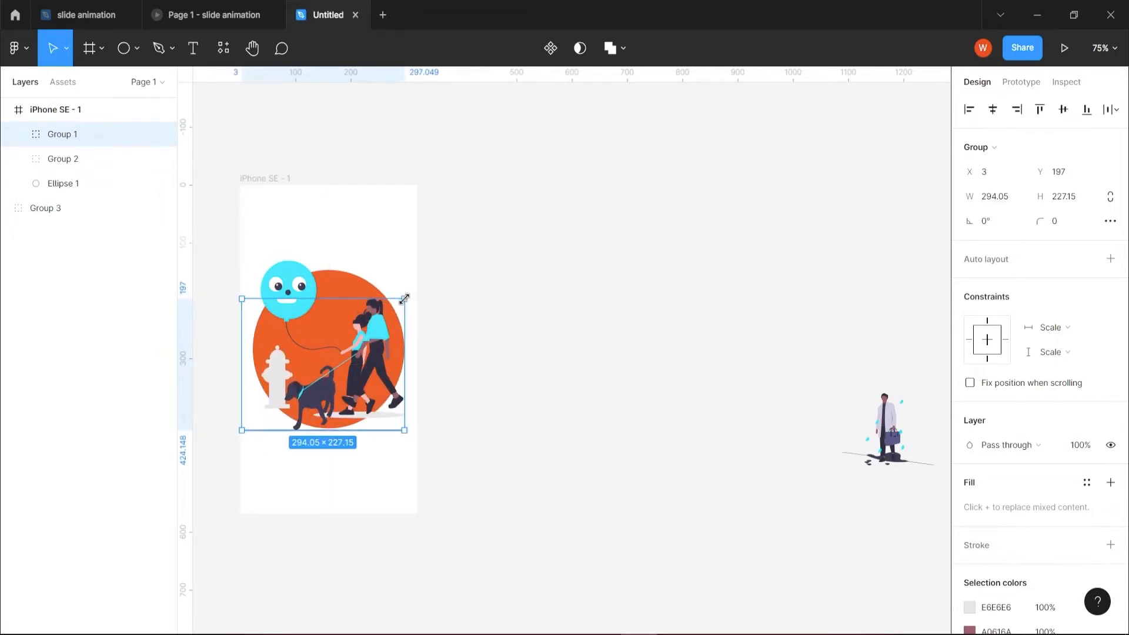
drag(404, 299, 398, 306)
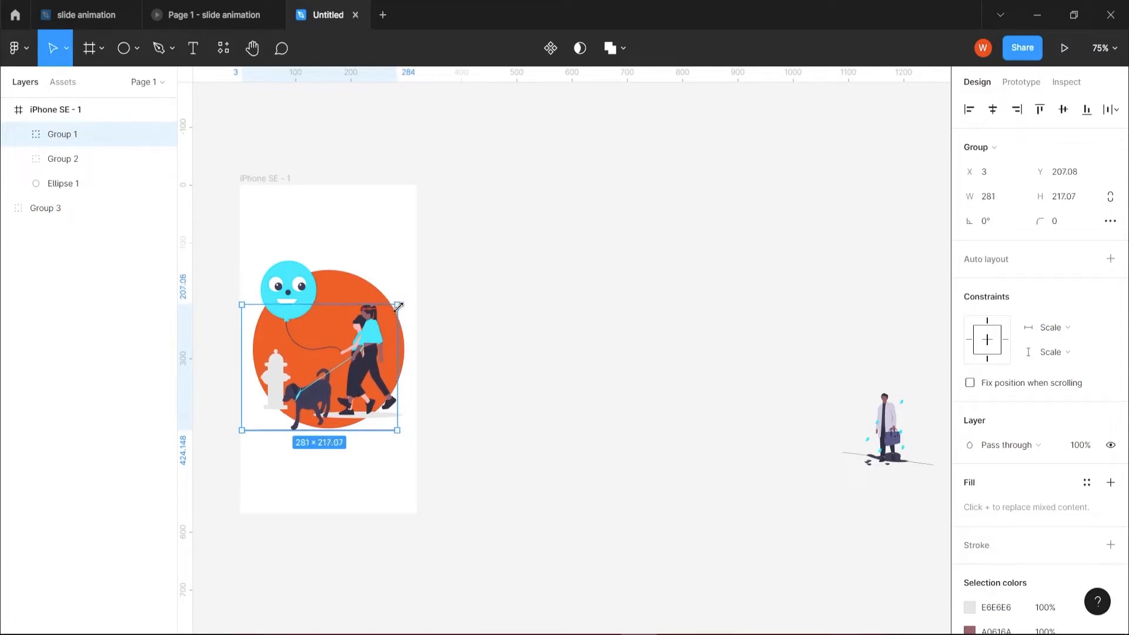
drag(377, 348, 384, 345)
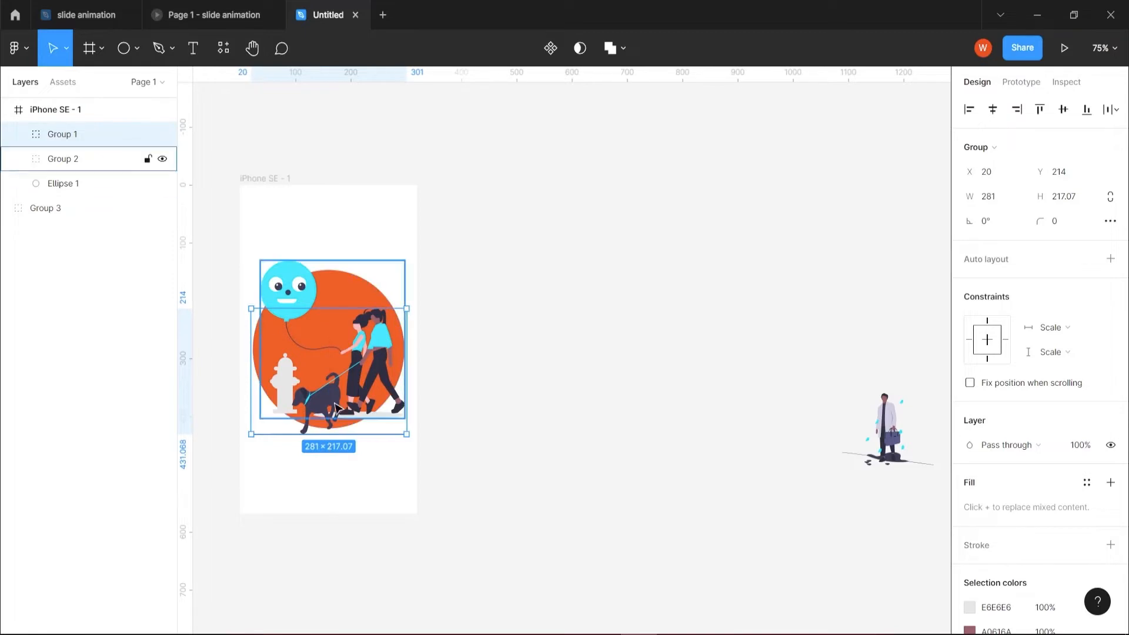
Raise the dog-walking illustration to Y 197 and shift it horizontally out past the frame's right edge.
drag(374, 377, 413, 387)
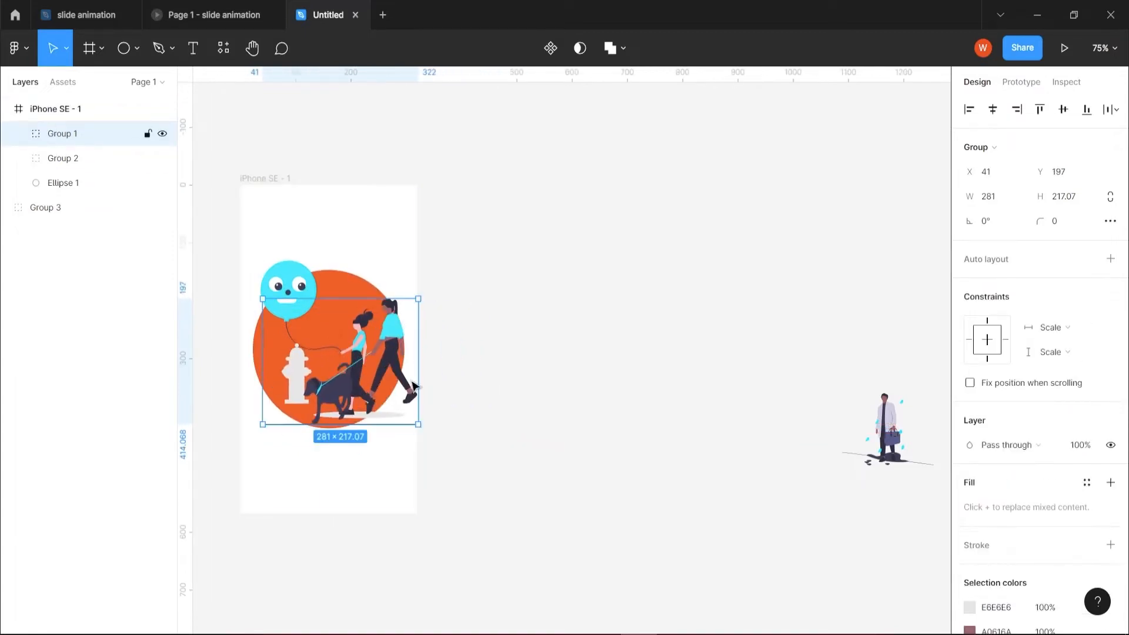
key(Right)
key(Right)
key(Right)
key(Right)
key(Right)
key(Right)
key(Right)
key(Right)
key(Right)
key(Right)
key(Right)
key(Right)
key(Right)
key(Right)
key(Right)
key(Right)
key(Right)
key(Right)
key(Right)
key(Right)
key(Right)
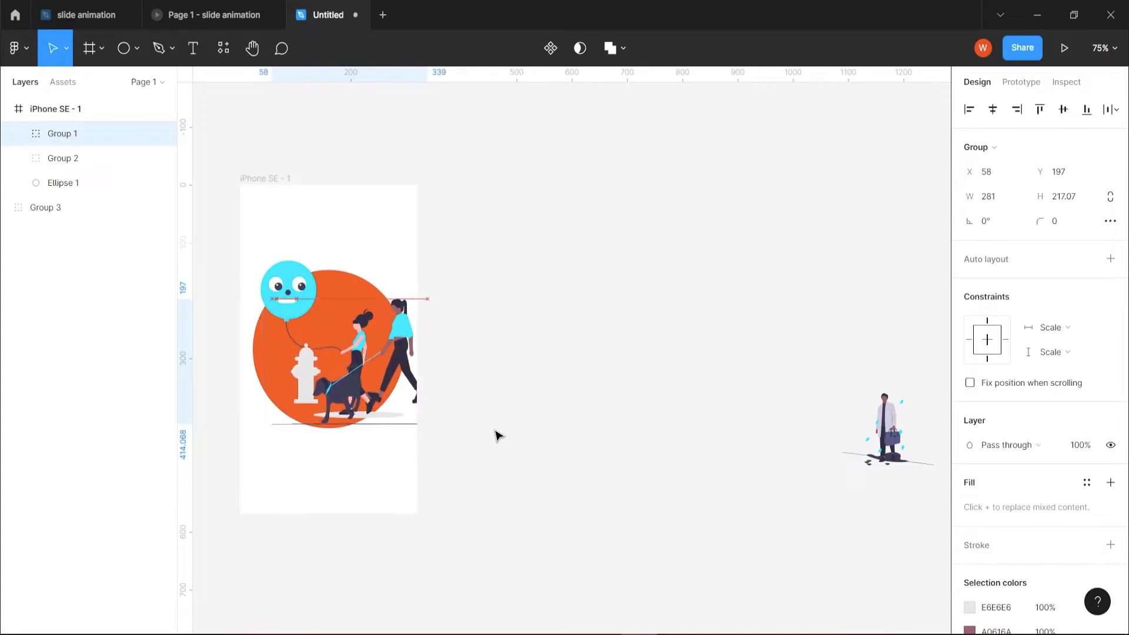
key(Right)
key(Right)
key(Right)
key(Right)
key(Right)
key(Right)
key(Right)
key(Right)
key(Right)
key(Right)
key(Right)
key(Right)
key(Right)
key(Right)
key(Right)
key(Right)
key(Right)
key(Right)
key(Right)
key(Right)
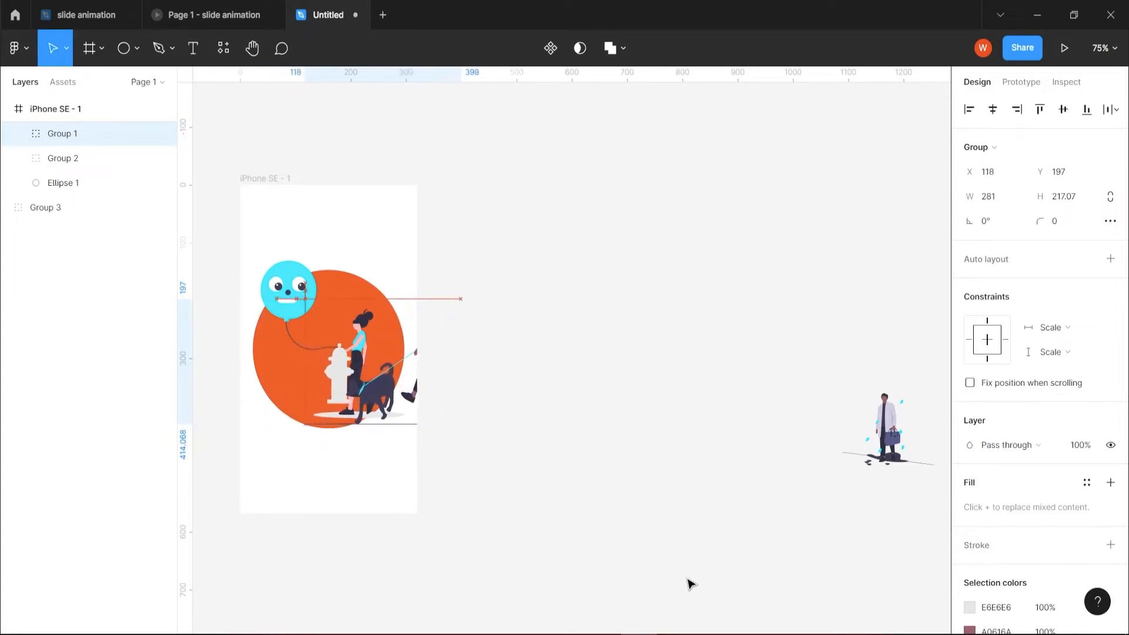
key(shift+Right)
key(shift+Right)
key(shift+Right)
key(shift+Right)
key(shift+Right)
key(shift+Right)
key(shift+Right)
key(shift+Right)
key(shift+Right)
key(shift+Right)
key(shift+Right)
key(shift+Right)
key(shift+Right)
key(shift+Right)
key(shift+Right)
key(shift+Right)
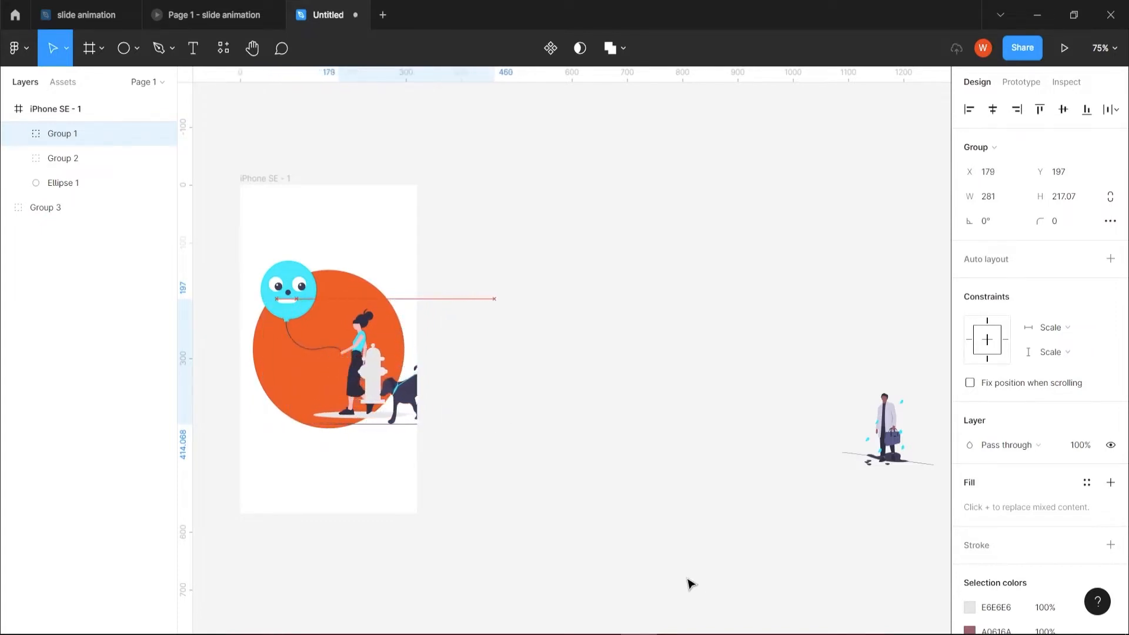
Move the illustration of the man with the bag into the frame, enlarge it to about 261 × 198 px and place it past the right edge.
drag(893, 443, 385, 398)
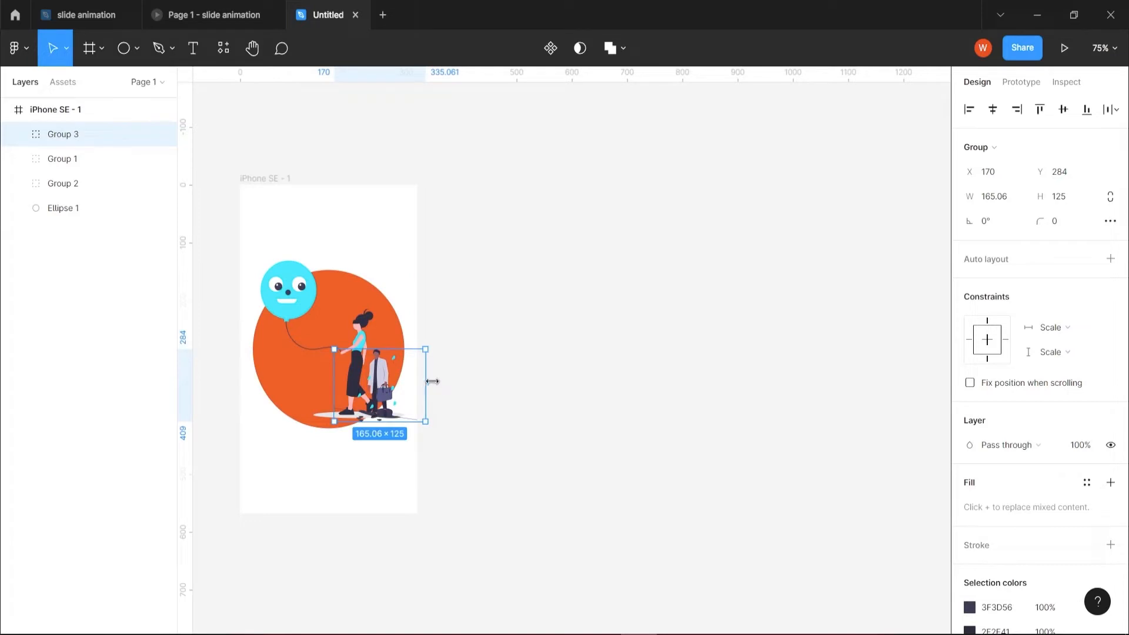
drag(426, 350, 454, 308)
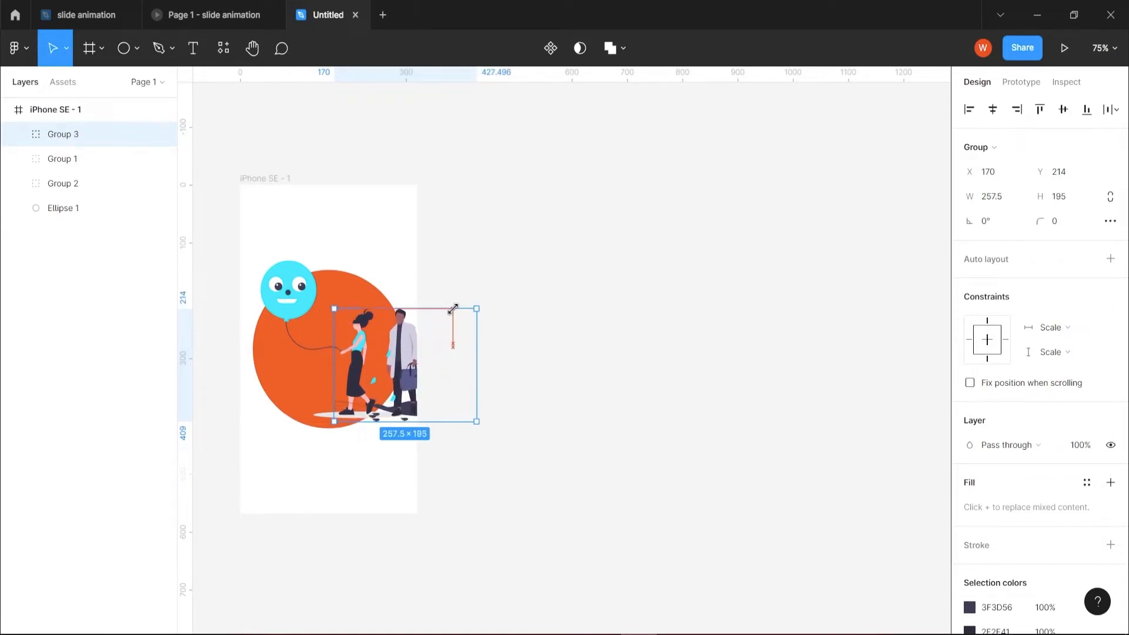
drag(454, 308, 455, 307)
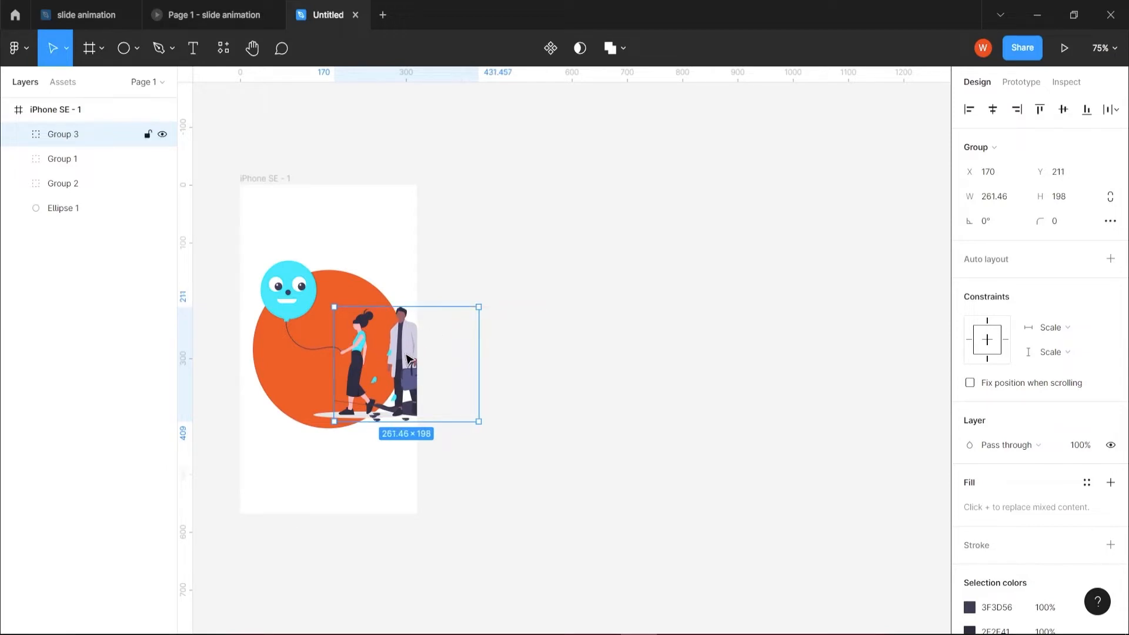
drag(404, 406, 395, 439)
click(433, 410)
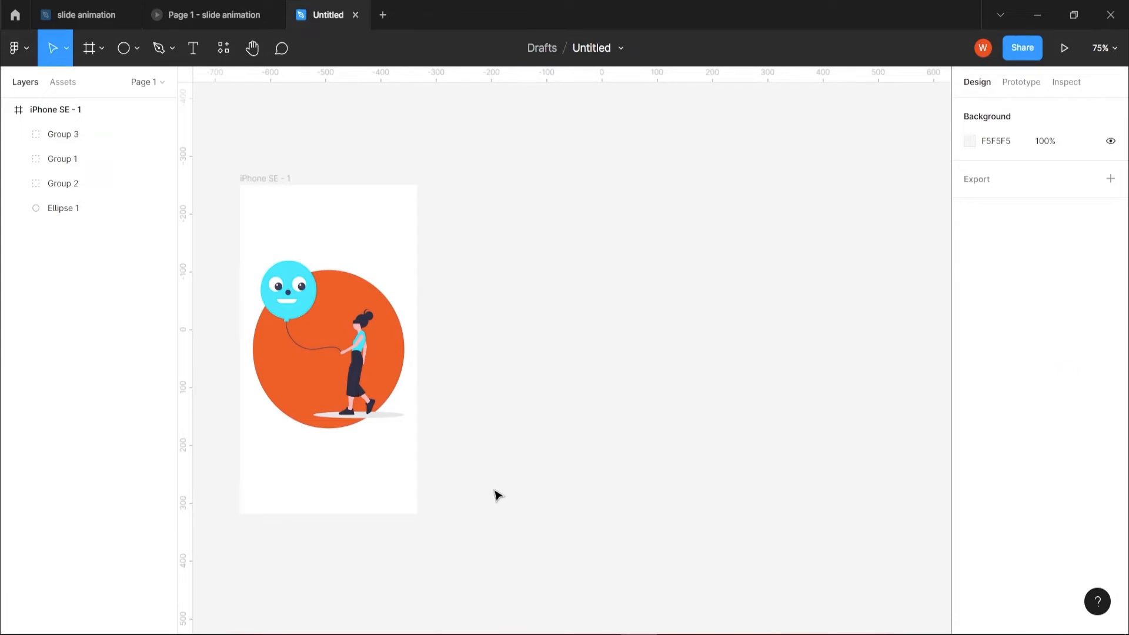
Duplicate the iPhone SE - 1 frame with all its layers and place the copy to its right at about X 407, Y -235.
drag(491, 478, 452, 457)
drag(263, 139, 534, 504)
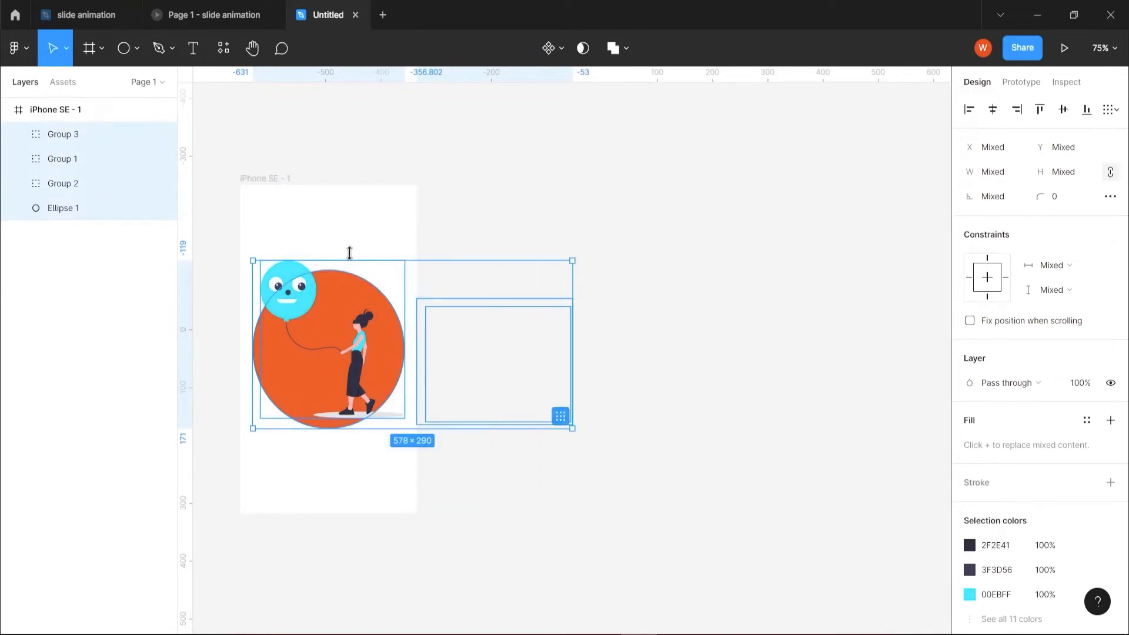
key(alt)
drag(267, 181, 733, 178)
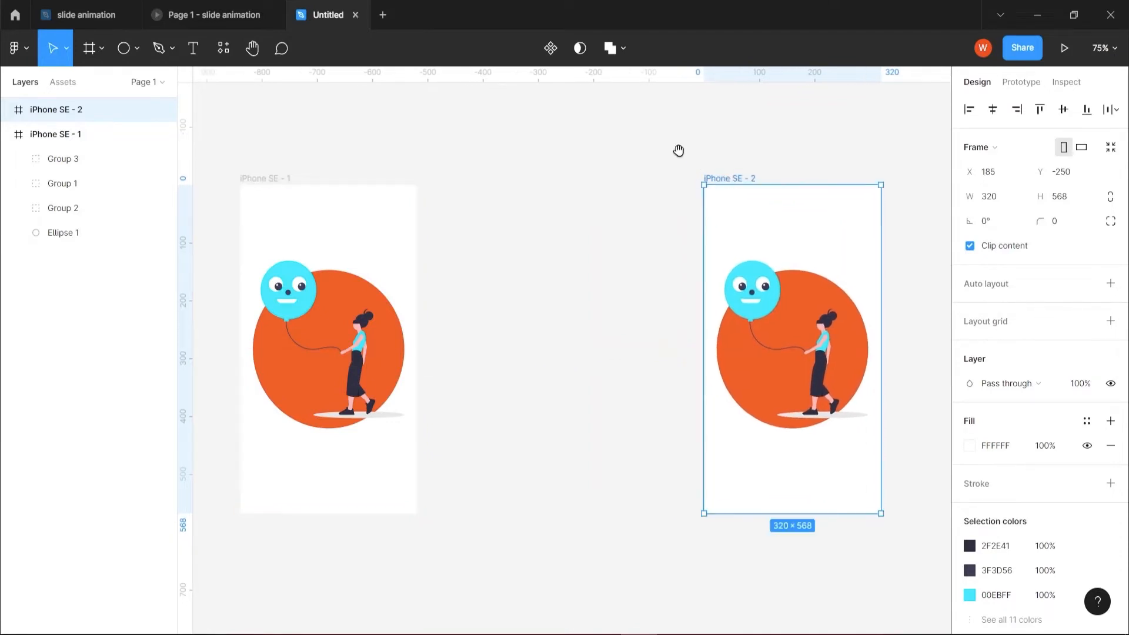
scroll(679, 151, down, 2)
ctrl+scroll(620, 588, down, 3)
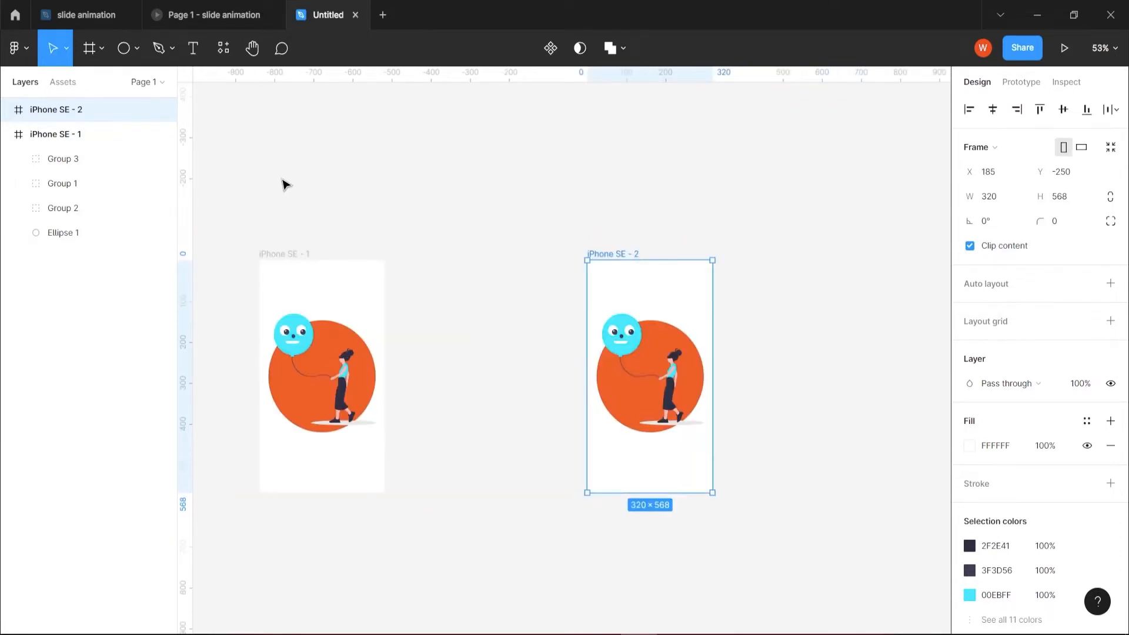
drag(282, 178, 528, 518)
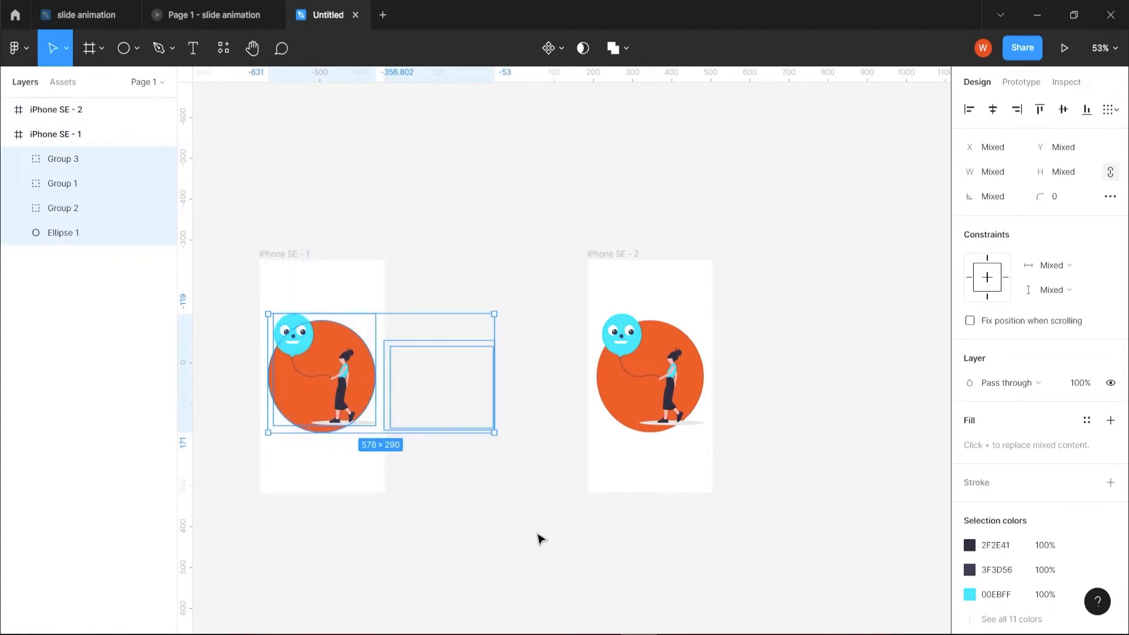
click(542, 536)
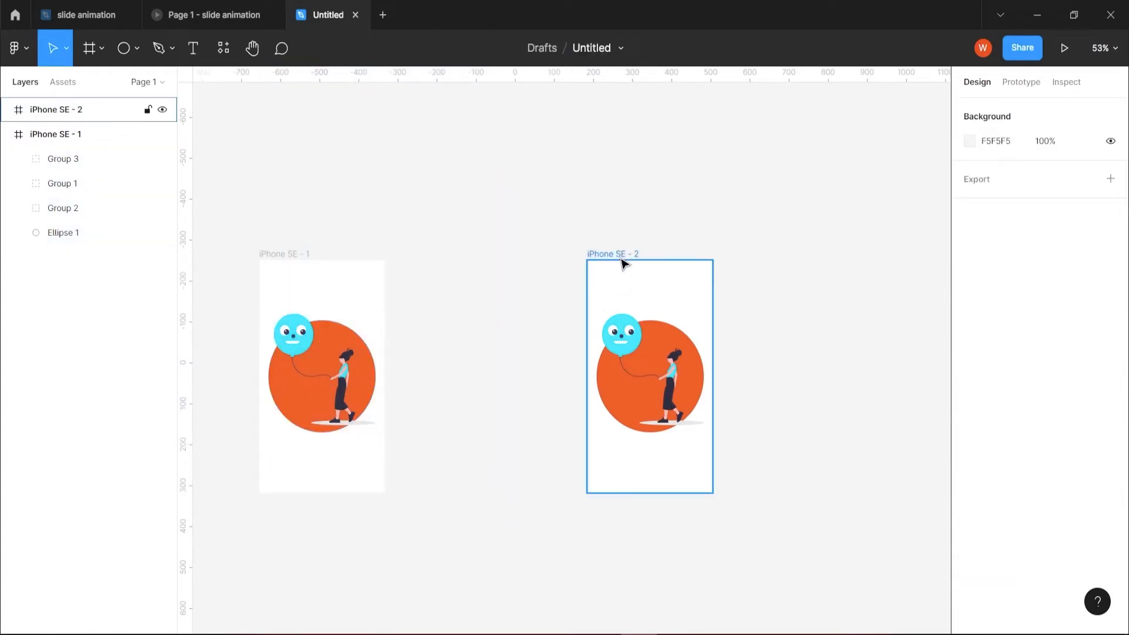
drag(591, 200, 862, 530)
drag(610, 253, 696, 259)
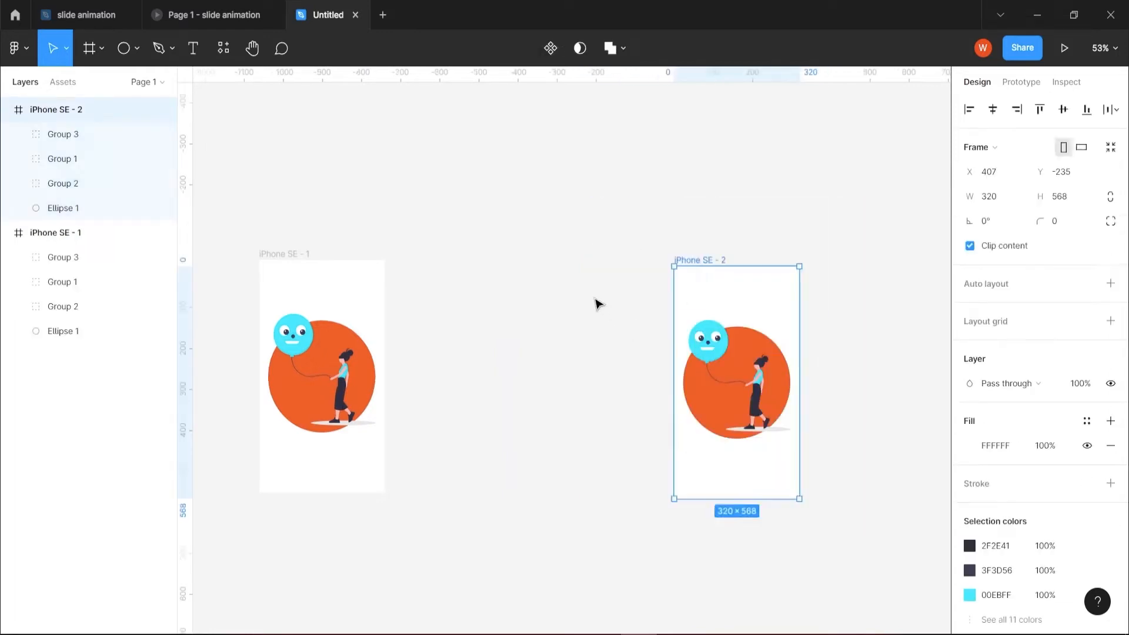
drag(594, 298, 415, 490)
In iPhone SE - 2, shift the balloon girl out past the left edge and place the dog-walking illustration over the circle at X 23, Y 201.
click(745, 399)
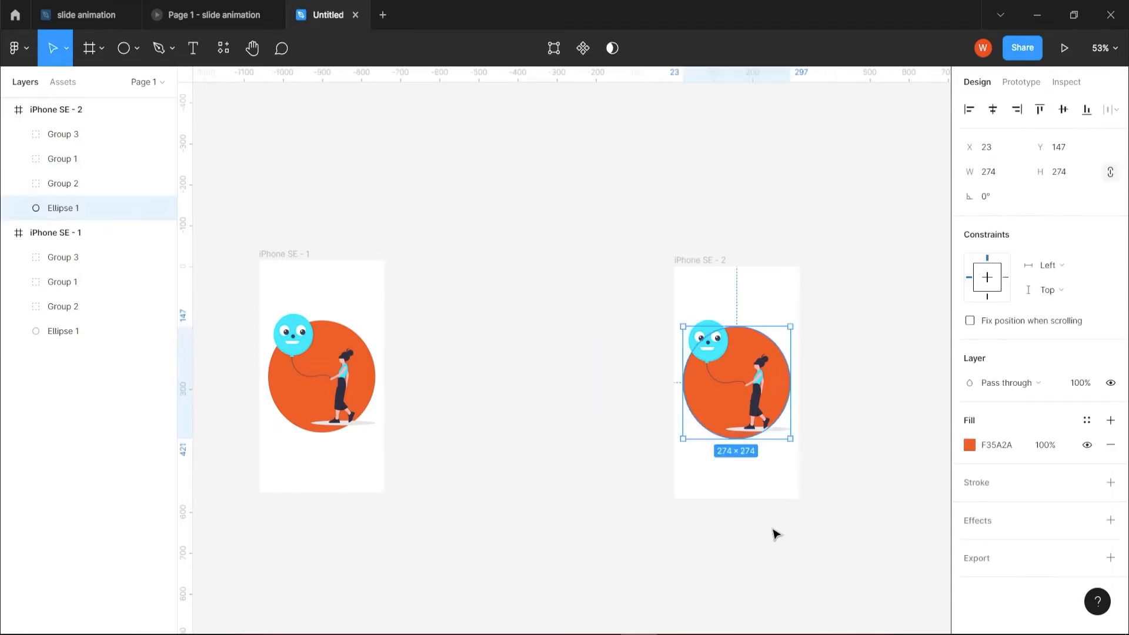
click(759, 403)
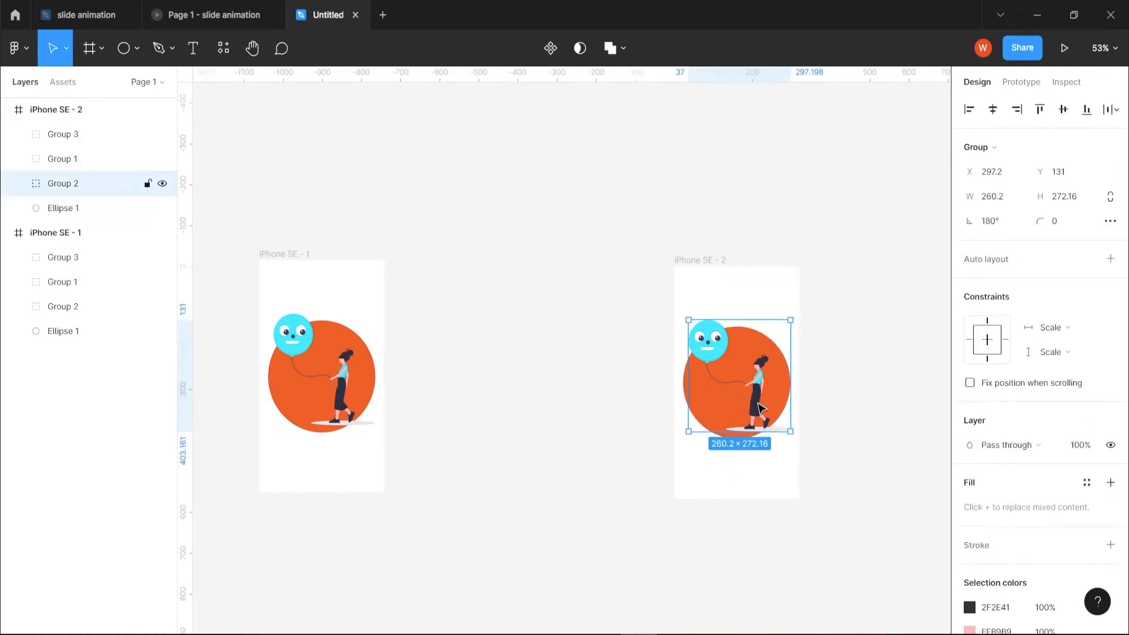
key(Left)
key(Left)
key(Left)
key(Left)
key(Left)
key(Left)
key(Left)
key(Left)
key(Left)
key(Left)
key(Left)
key(Left)
key(Left)
key(Left)
key(Left)
key(Left)
key(Left)
key(Left)
key(Left)
key(Left)
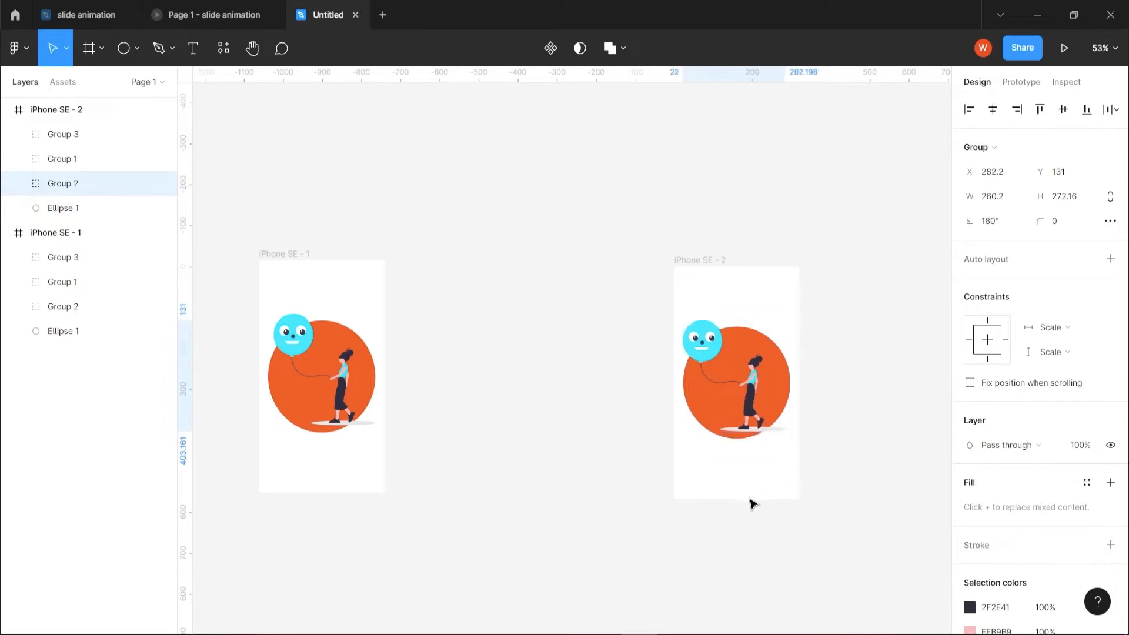
drag(823, 399, 786, 401)
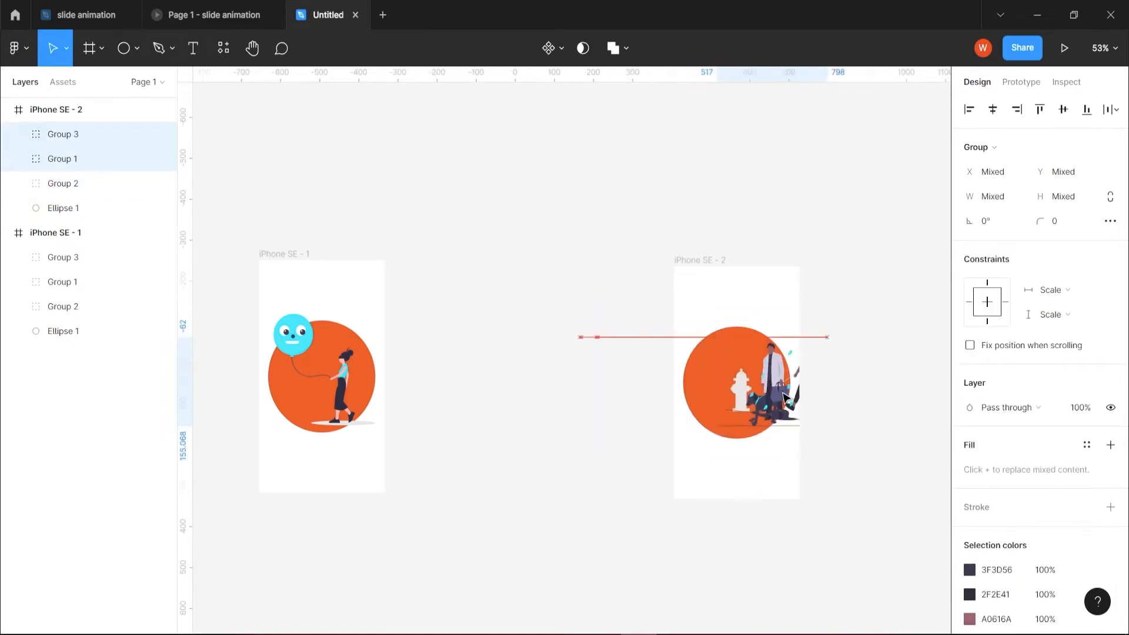
click(742, 409)
Shift the illustration of the man with the bag in iPhone SE - 2 right to X 255 and set its layer opacity to 0%.
key(shift+Right)
key(shift+Right)
key(shift+Right)
key(shift+Right)
key(shift+Right)
key(shift+Right)
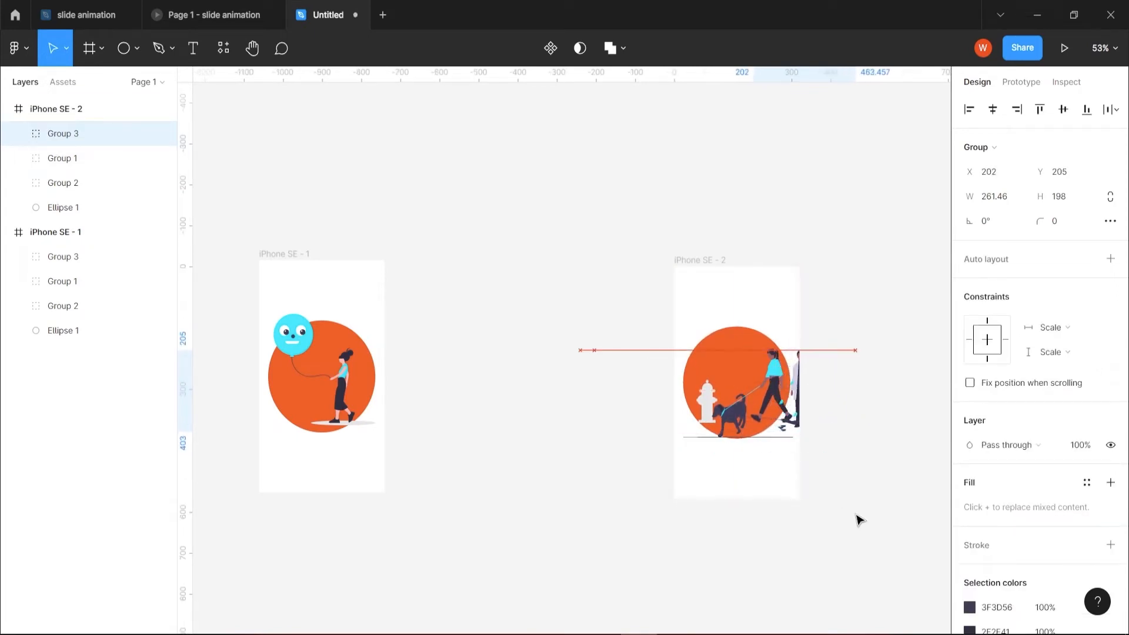
key(Right)
key(Right)
key(Right)
key(Right)
key(Right)
key(Right)
key(Right)
key(Right)
key(Right)
key(Right)
key(Right)
key(Right)
key(Right)
key(Right)
key(Right)
key(Right)
key(Right)
key(Right)
key(Right)
key(Right)
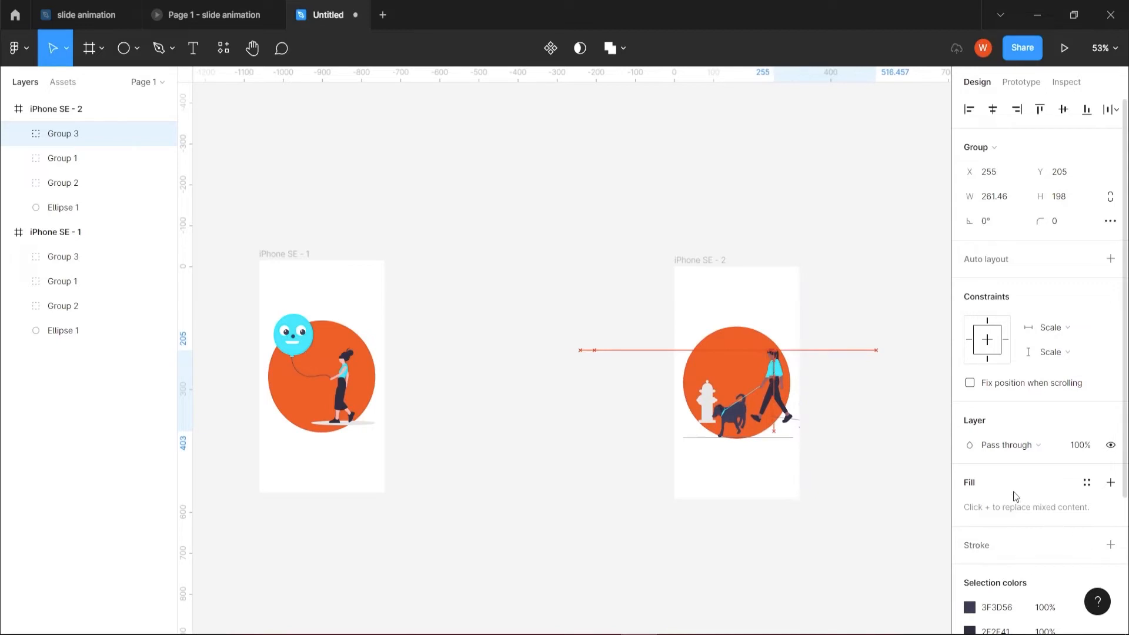
click(1081, 445)
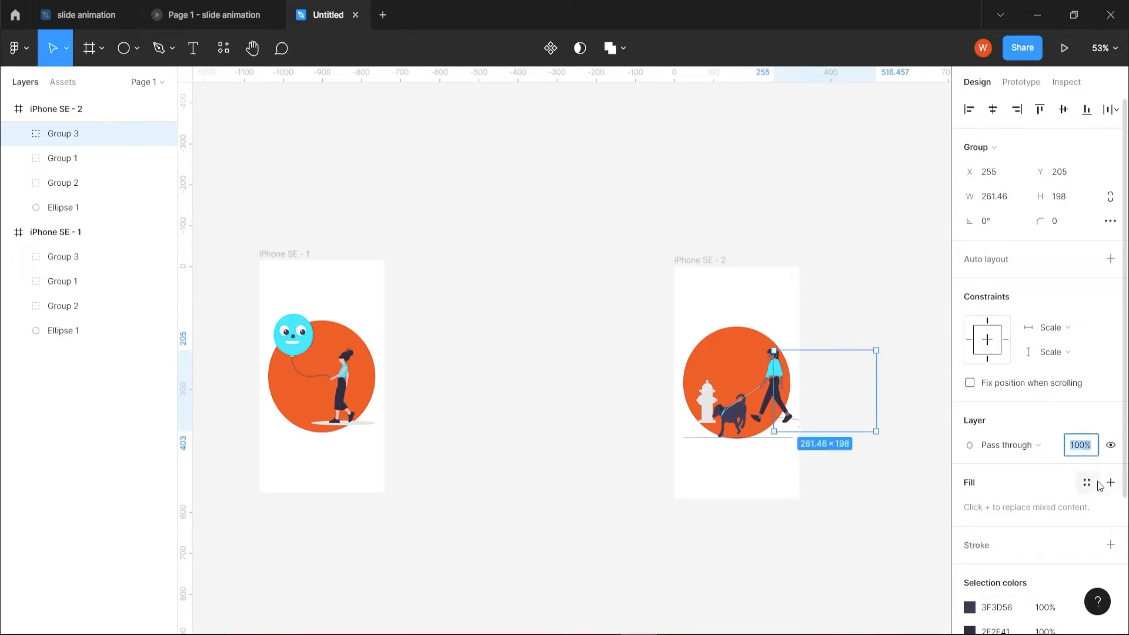
text(0)
key(Return)
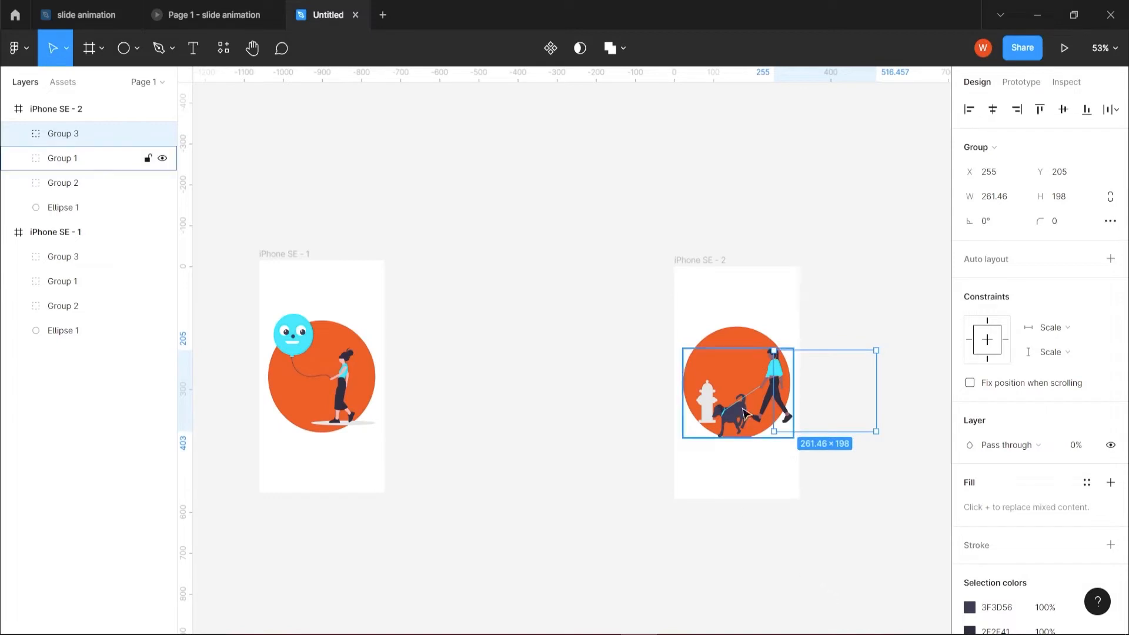
Change the solid fill of the circle in iPhone SE - 2 to yellow FCDB32.
click(747, 349)
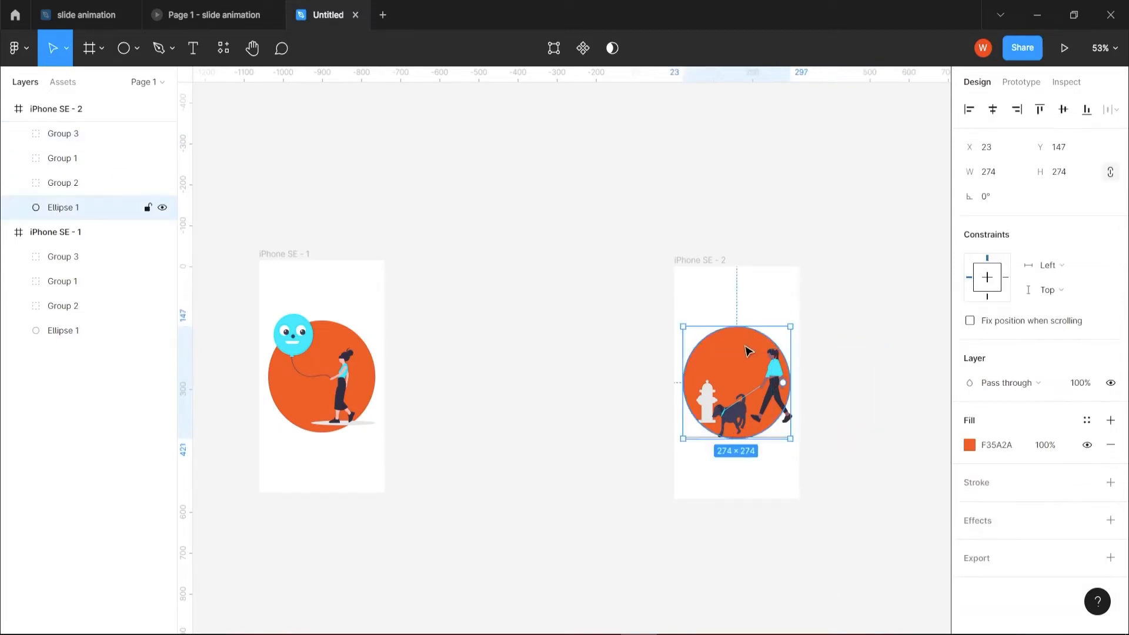
click(970, 446)
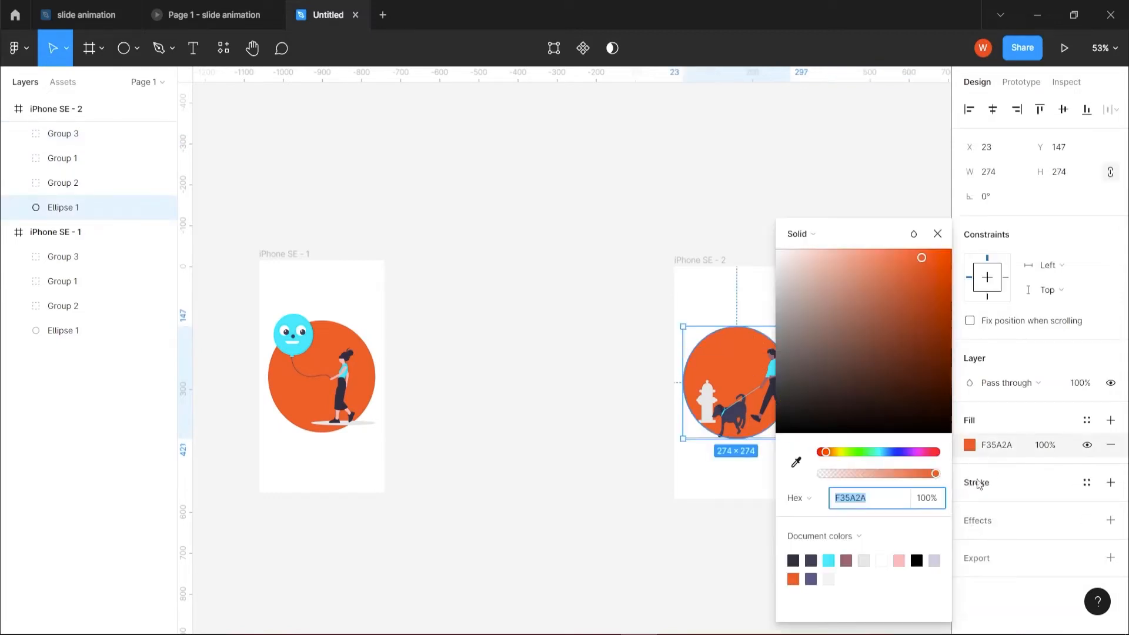
click(840, 452)
drag(919, 267, 914, 266)
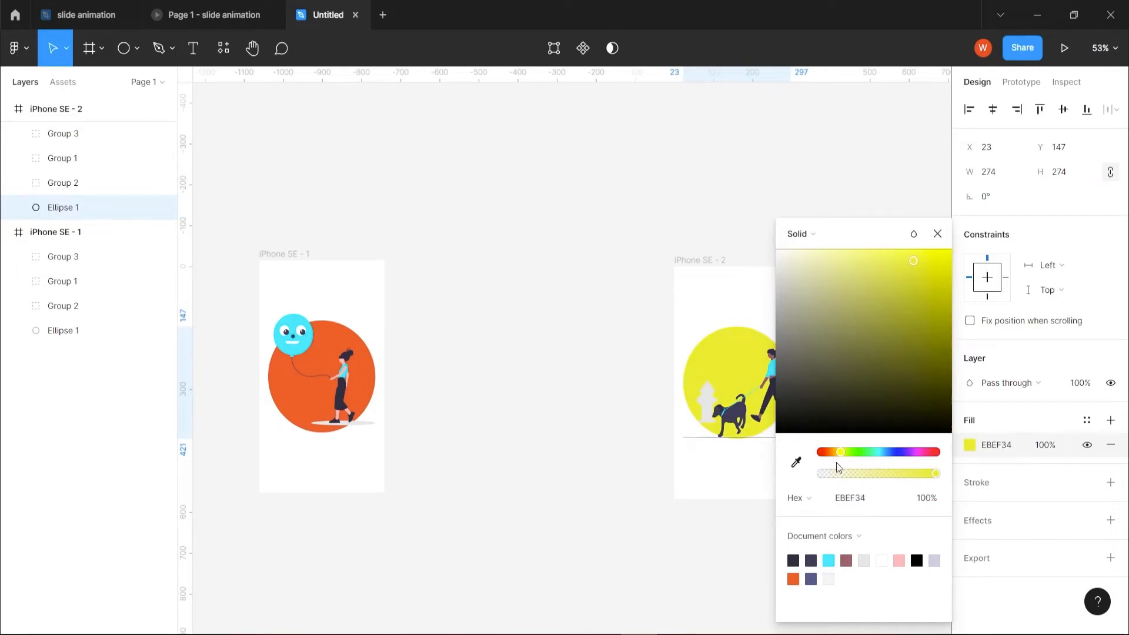
drag(840, 452, 837, 452)
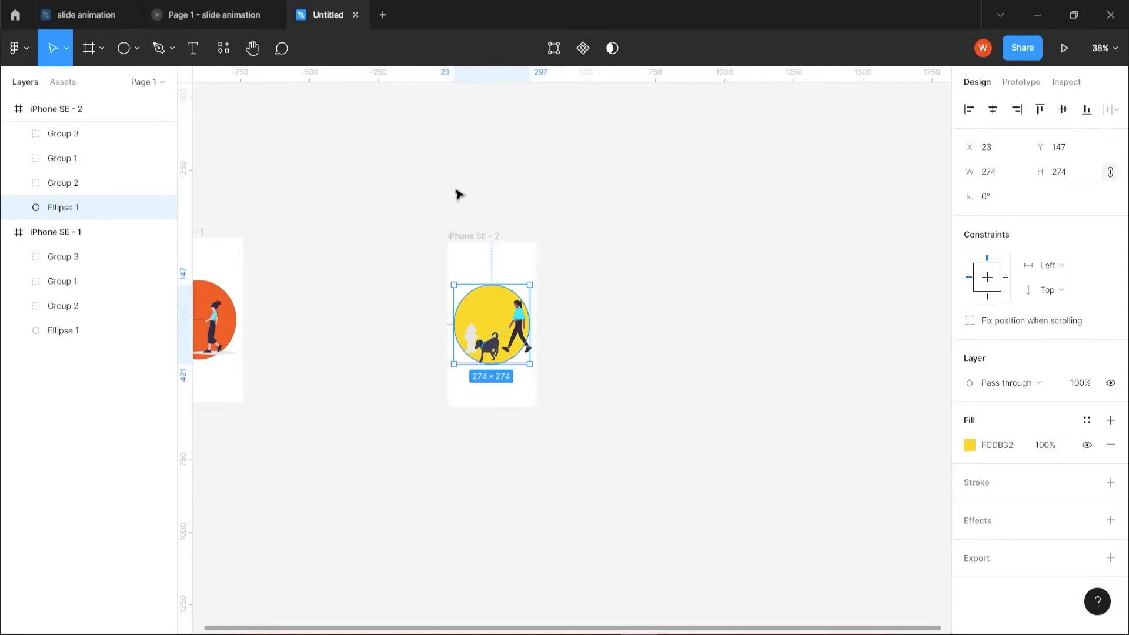
Duplicate the iPhone SE - 2 frame and place the copy to its right at X 1552, Y -250.
drag(469, 184, 670, 469)
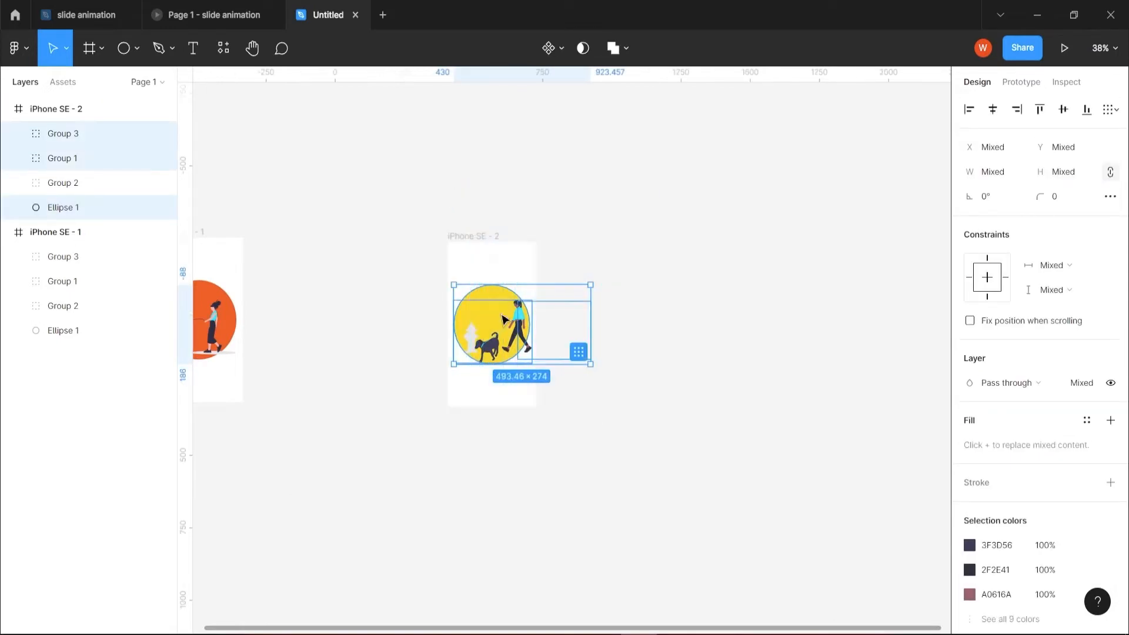
key(alt)
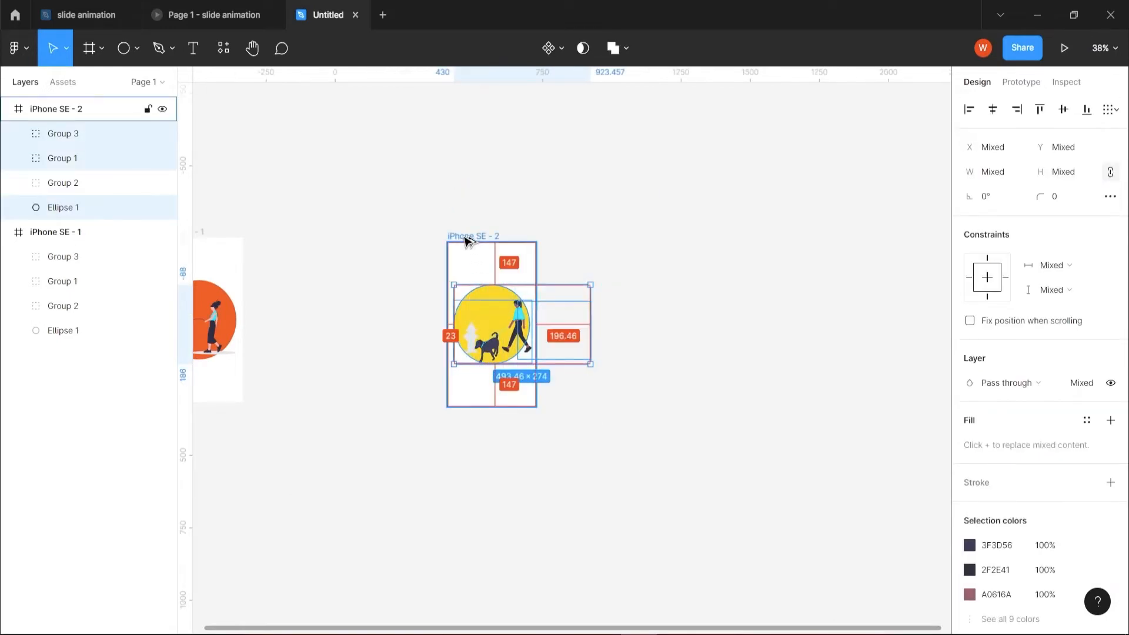
drag(466, 240, 781, 238)
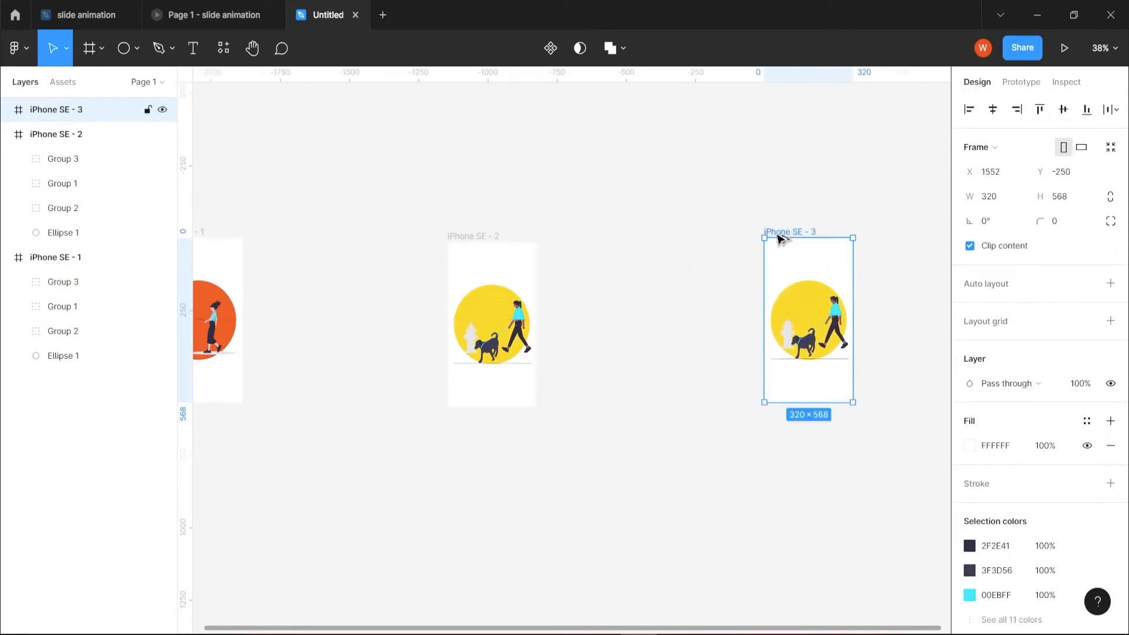
drag(646, 457, 482, 244)
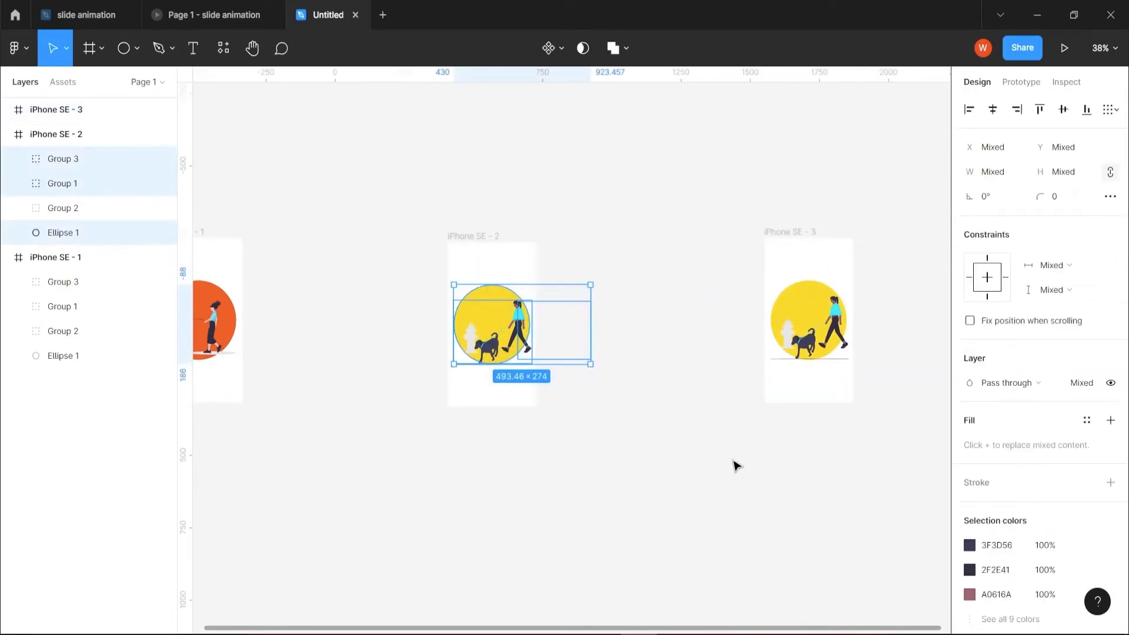
click(737, 465)
In iPhone SE - 3, shift the dog-walking illustration left out of the frame to X -294.
click(795, 233)
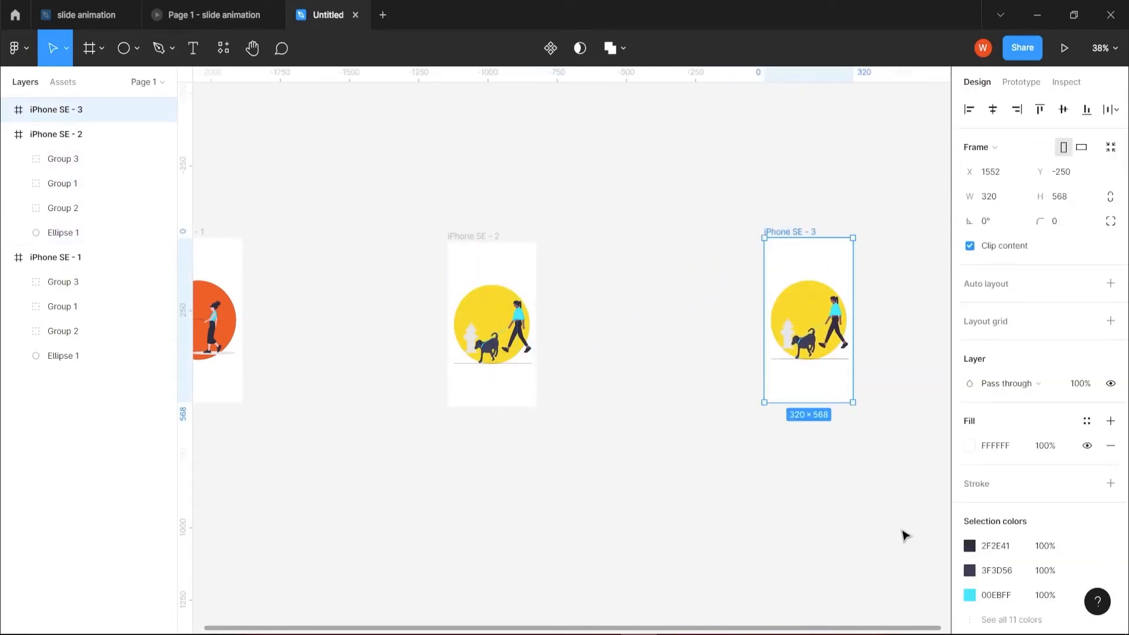
key(shift+2)
click(656, 368)
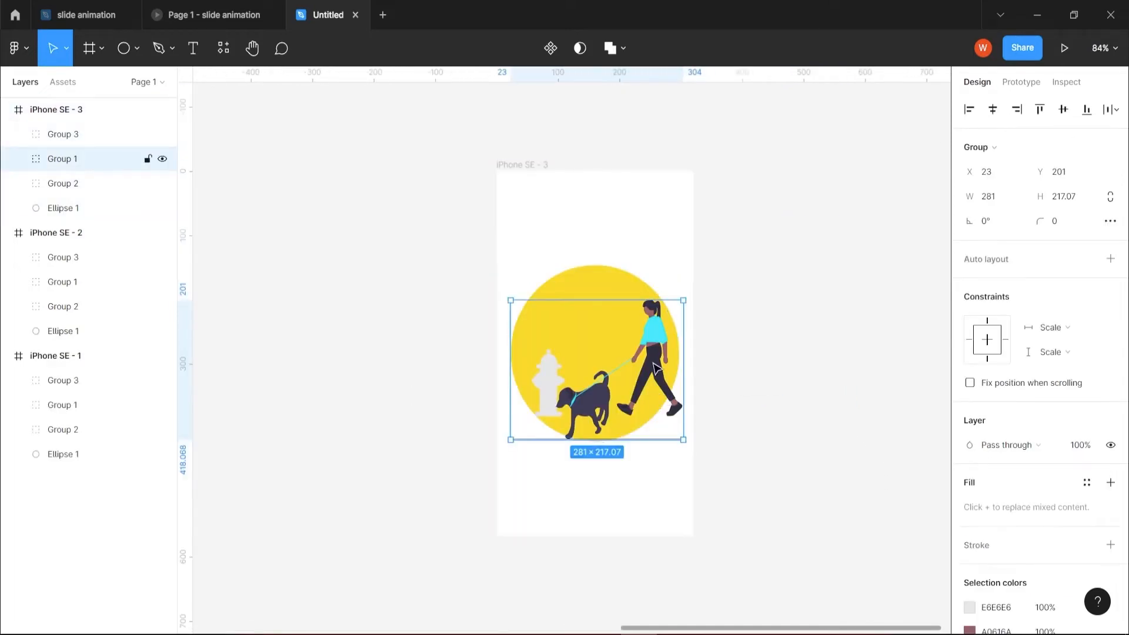
key(shift+Left)
key(shift+Left)
key(shift+Left)
key(shift+Left)
key(shift+Left)
key(shift+Left)
key(shift+Left)
key(shift+Left)
key(shift+Left)
key(shift+Left)
key(shift+Left)
key(shift+Left)
key(shift+Left)
key(shift+Left)
key(shift+Left)
key(shift+Left)
key(shift+Left)
key(shift+Left)
key(shift+Left)
key(shift+Left)
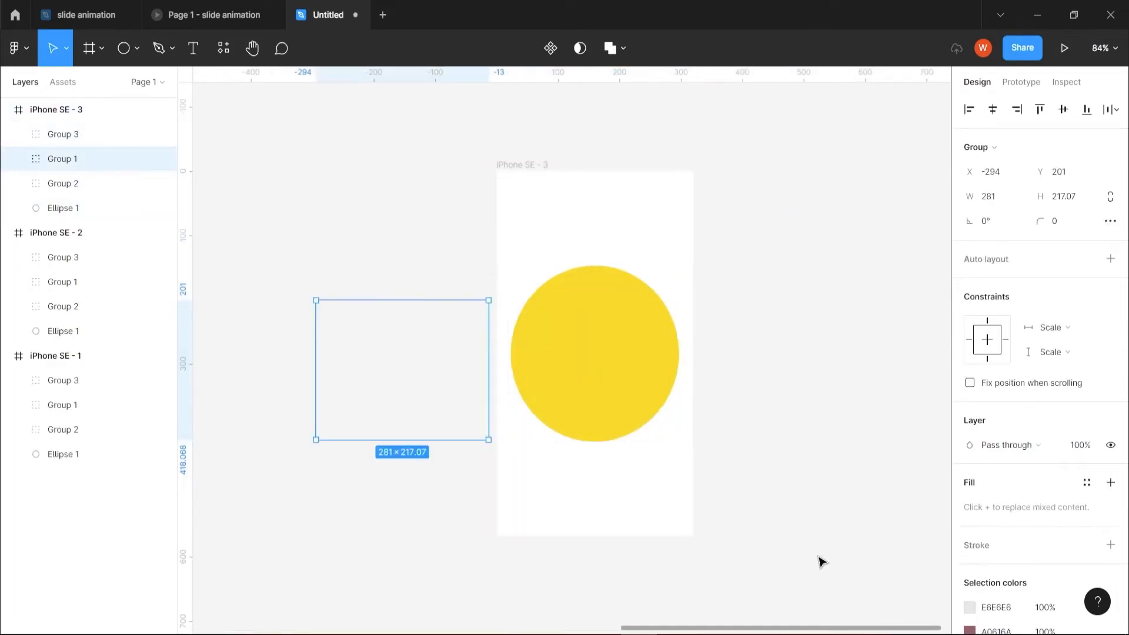
Set the layer opacity of the man-with-bag illustration in iPhone SE - 3 to 100% and centre it horizontally over the circle at X 29, Y 197.
drag(834, 538, 672, 234)
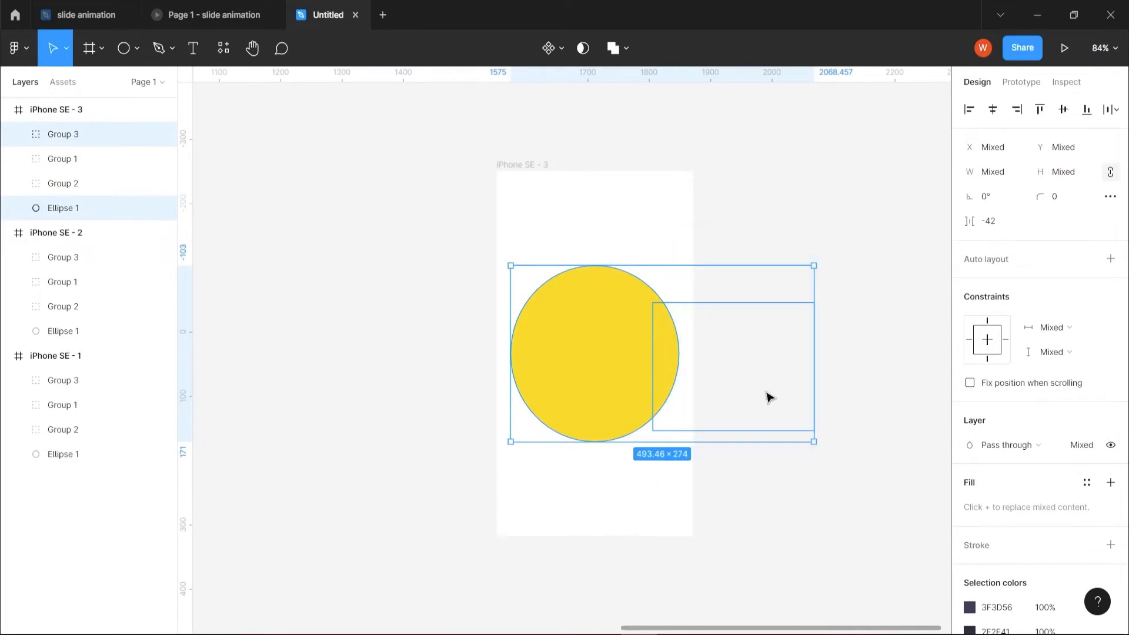
click(770, 397)
drag(772, 465, 694, 290)
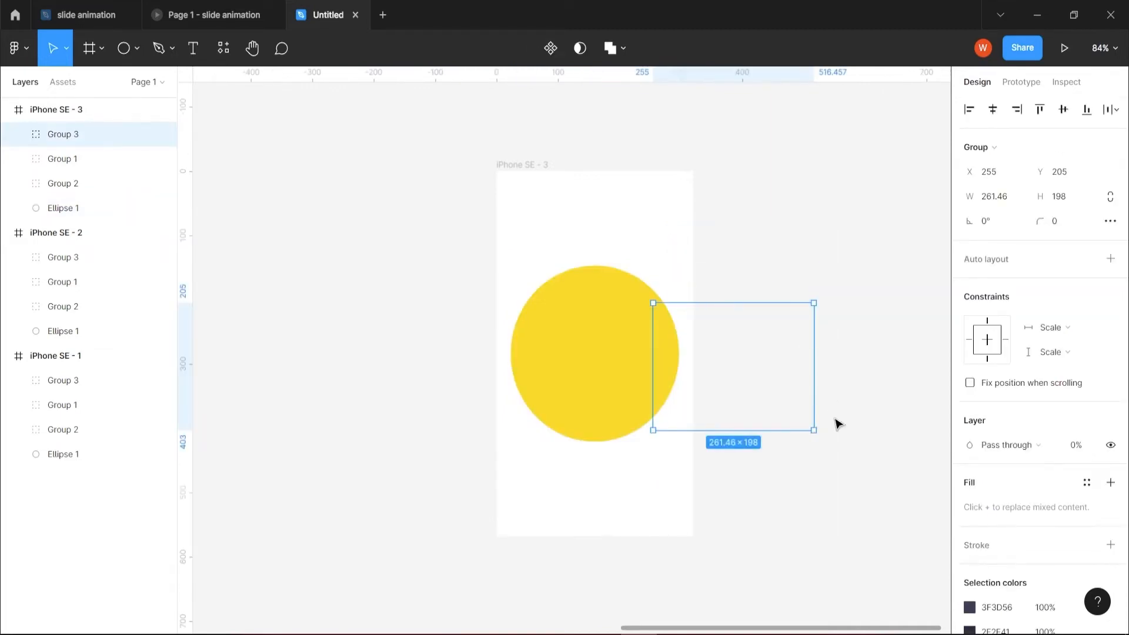
click(1077, 445)
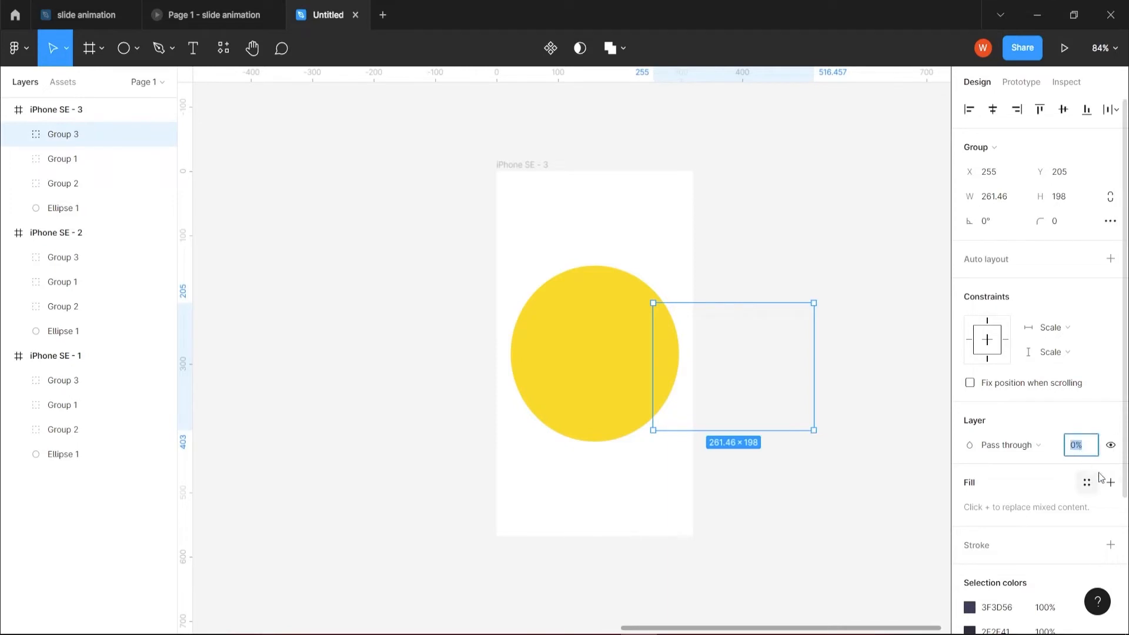
key(Return)
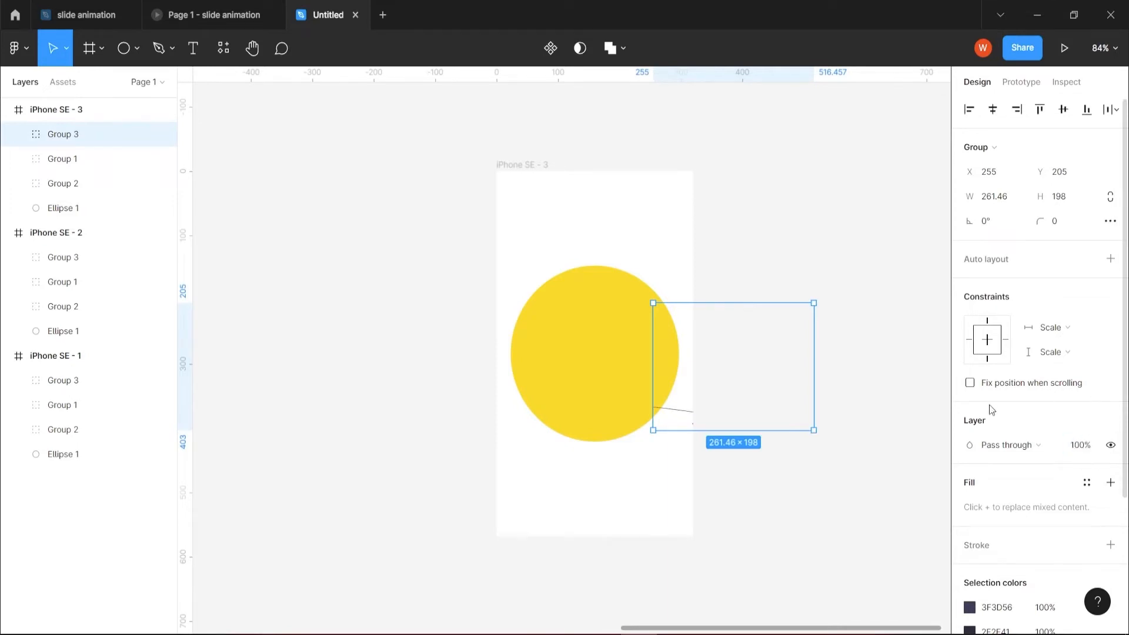
drag(750, 381, 632, 374)
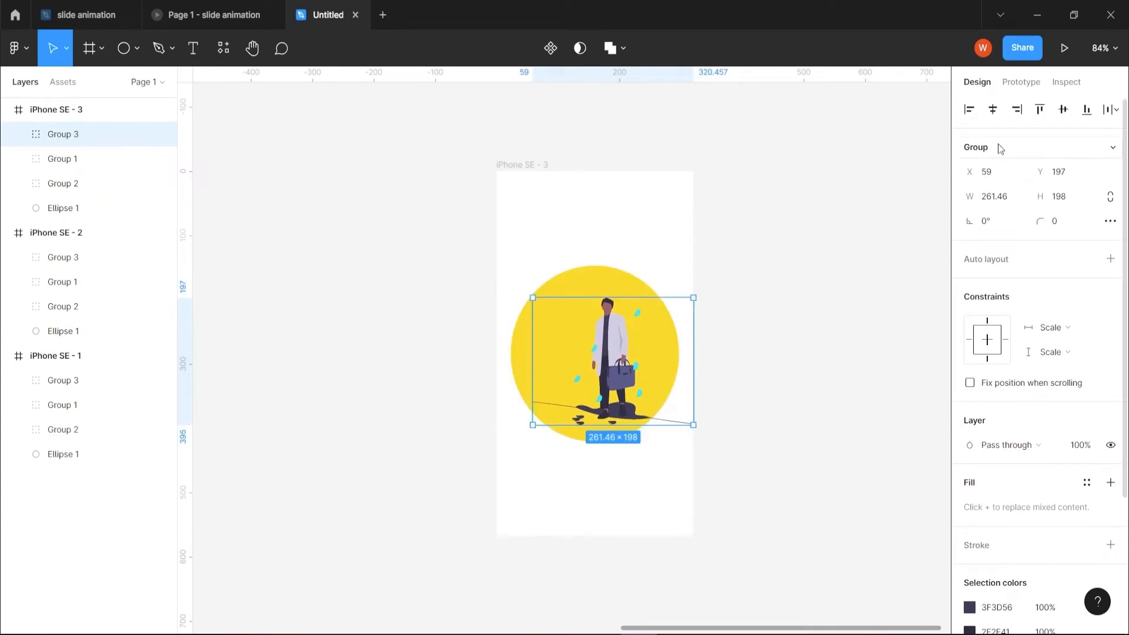
click(994, 111)
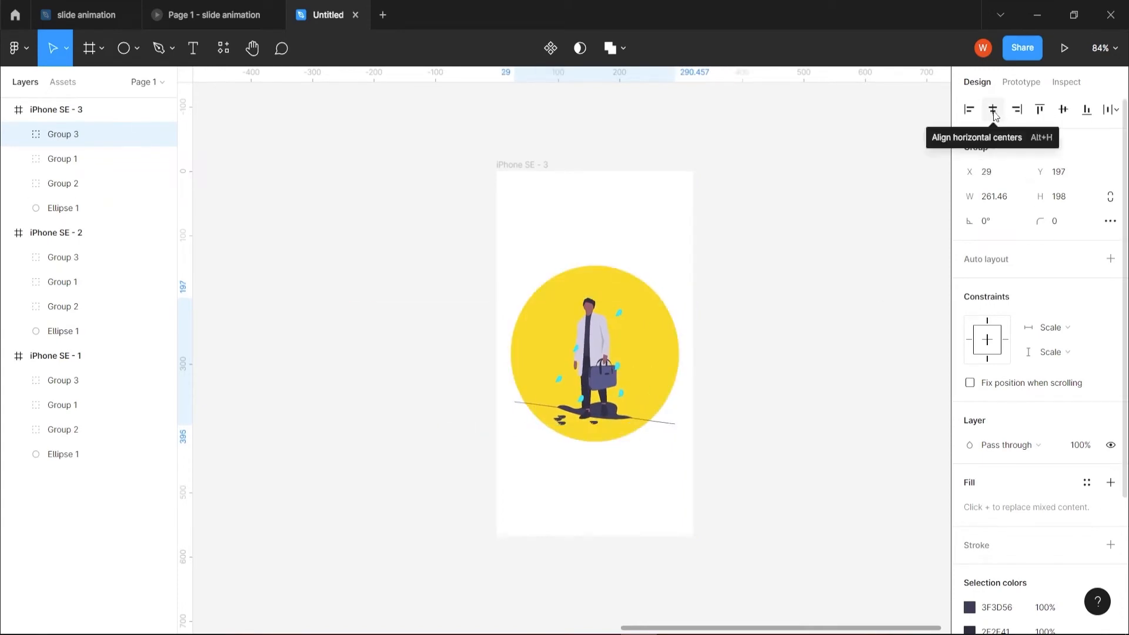
Centre the dog-walking illustration horizontally within the iPhone SE - 2 frame.
drag(425, 509, 788, 456)
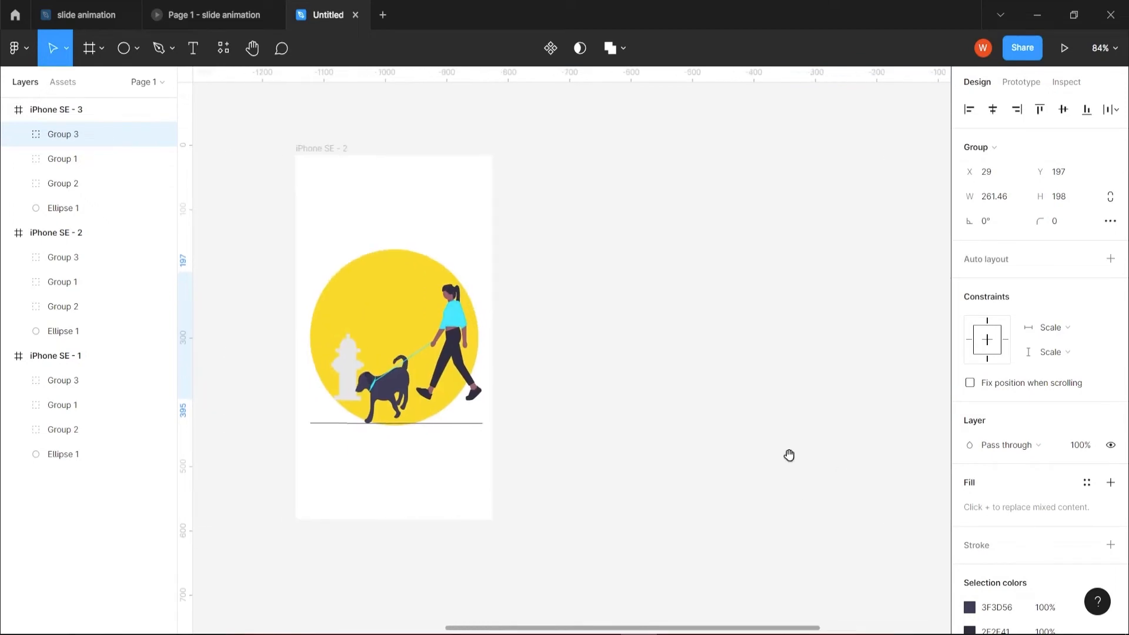
click(448, 355)
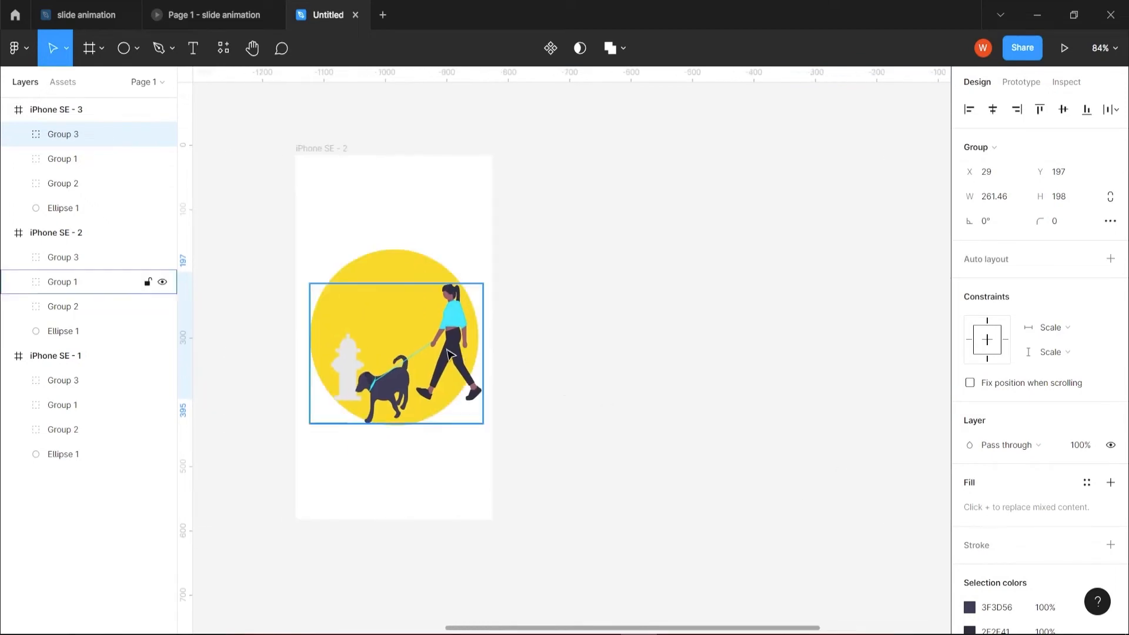
click(992, 111)
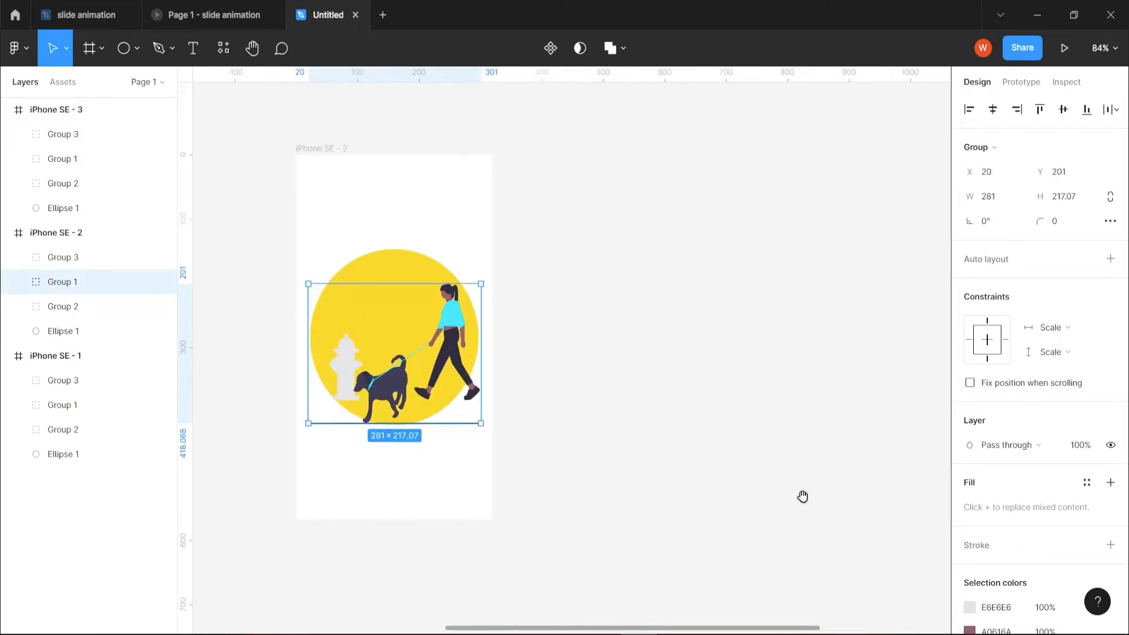
Change the solid fill of the circle in iPhone SE - 3 to blue 328FFC.
drag(802, 497, 302, 471)
click(658, 331)
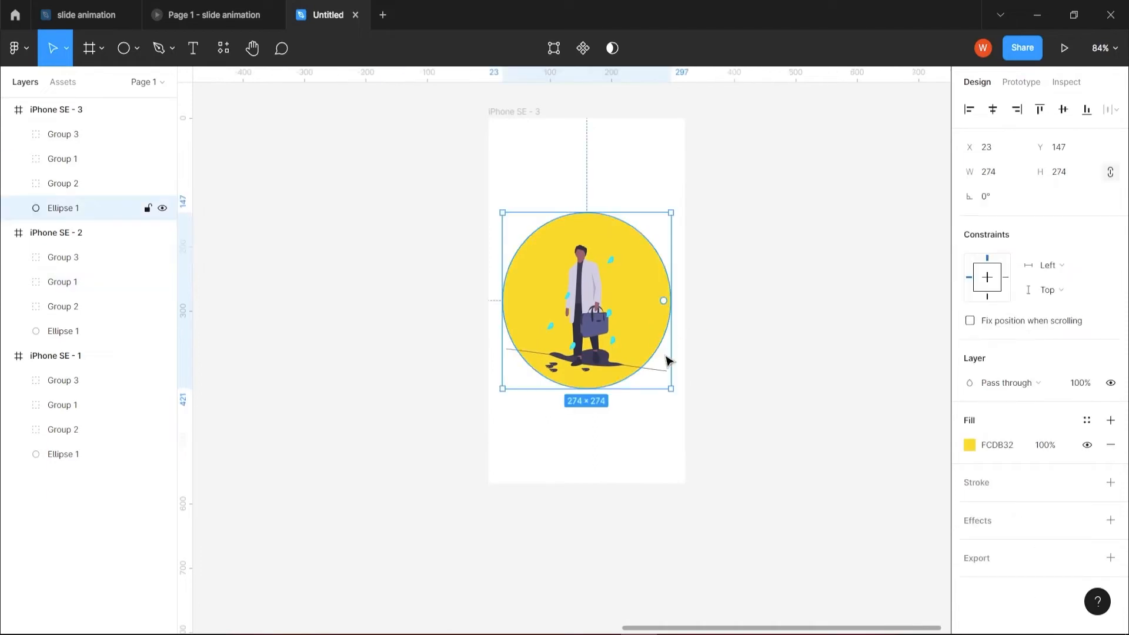
click(969, 445)
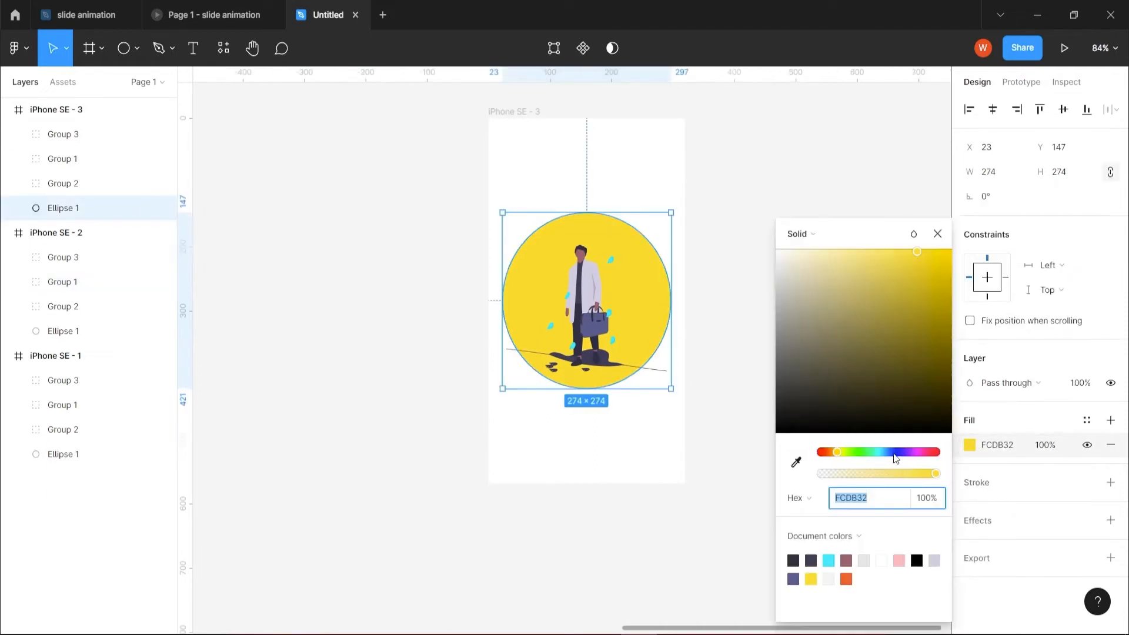
drag(894, 452, 890, 453)
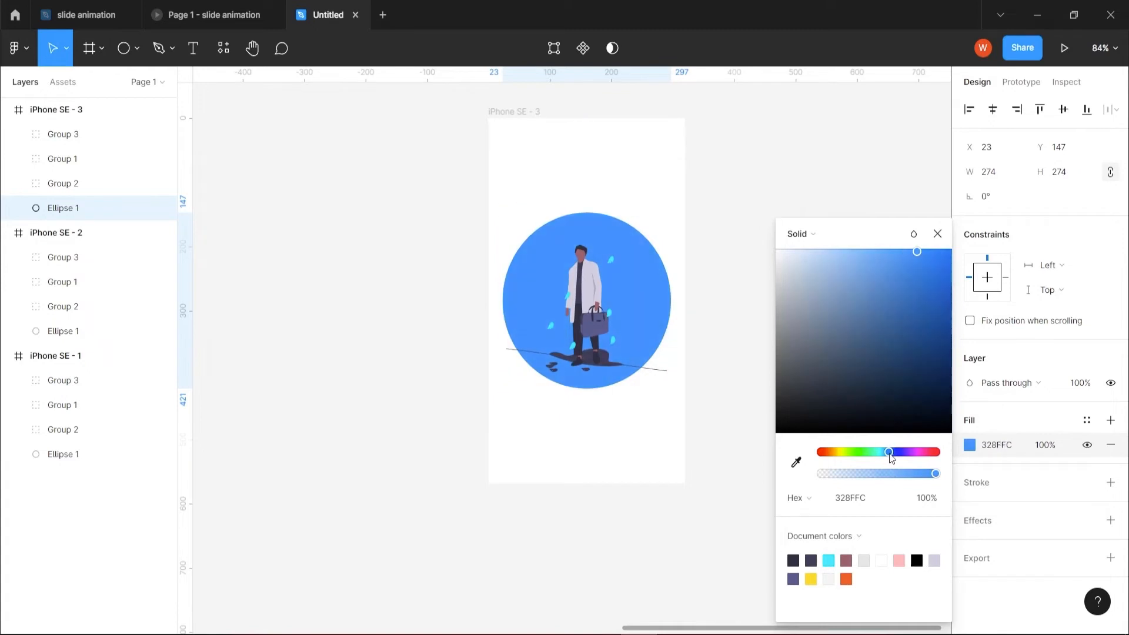
click(938, 234)
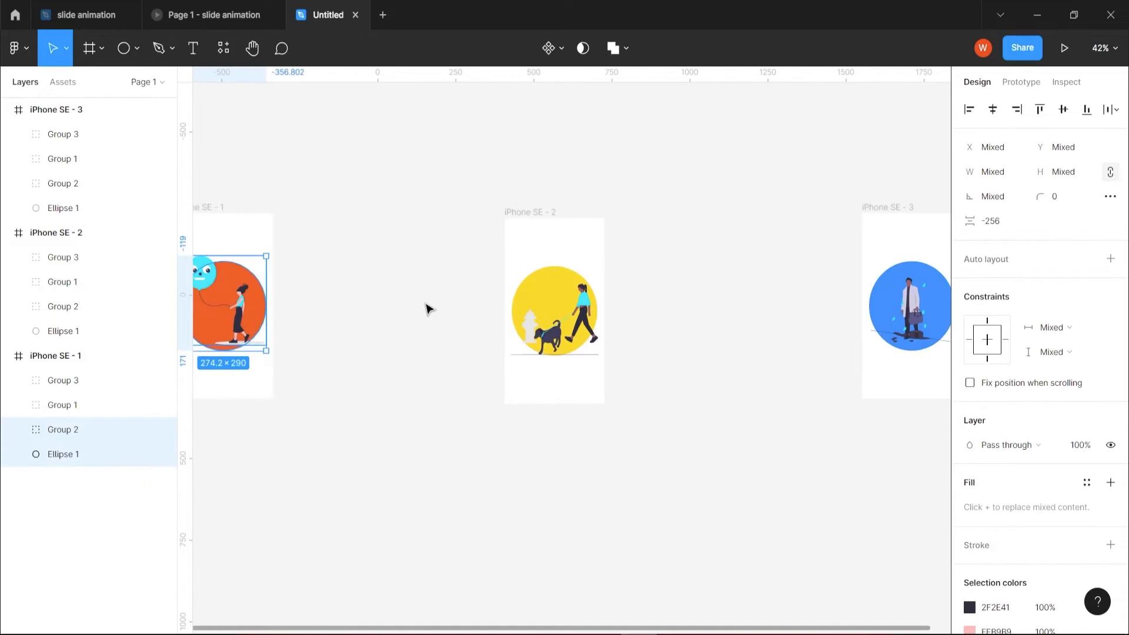
Align the horizontal centres of the visible illustration and circle in iPhone SE - 1 and in iPhone SE - 2.
click(994, 110)
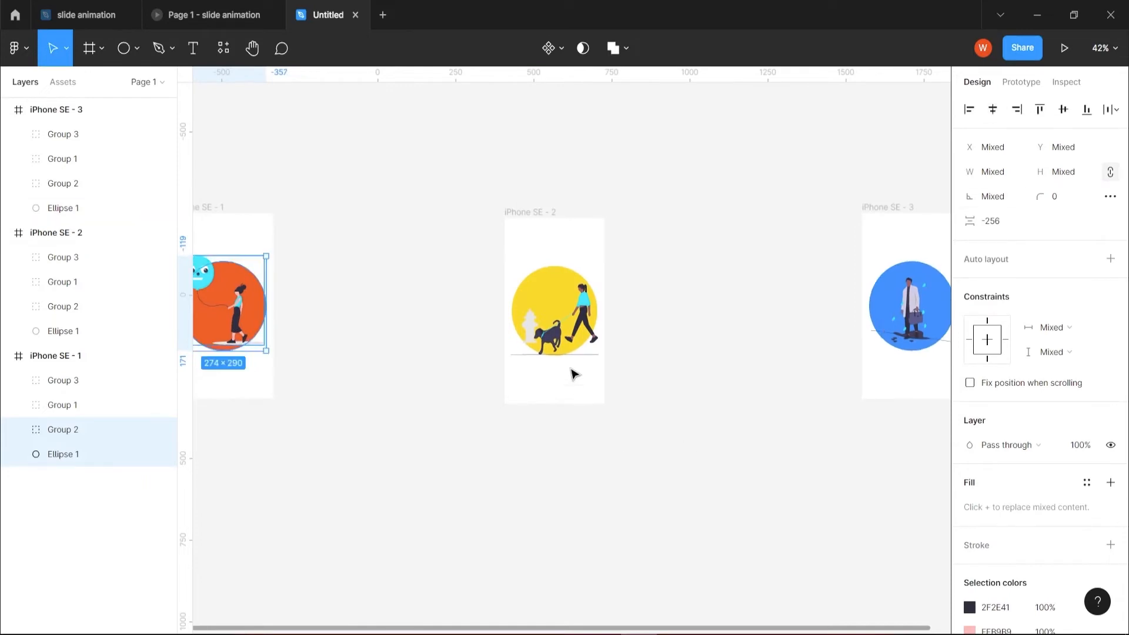
drag(571, 367, 552, 316)
click(994, 117)
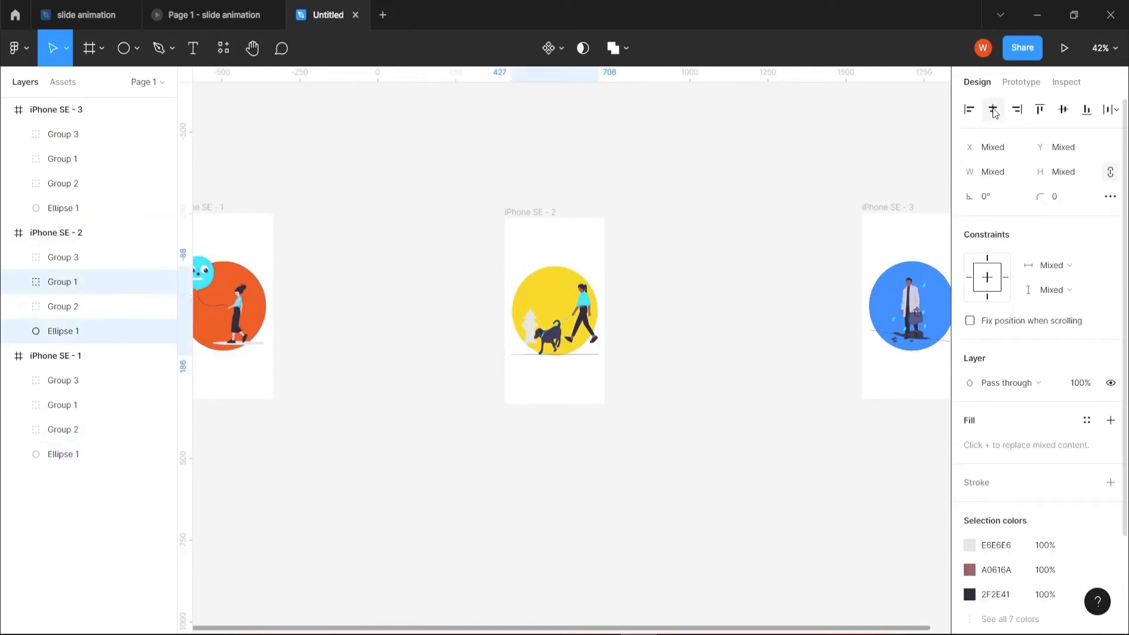
Align the vertical centres of the visible illustrations and circles across all three iPhone SE frames.
drag(927, 366, 901, 305)
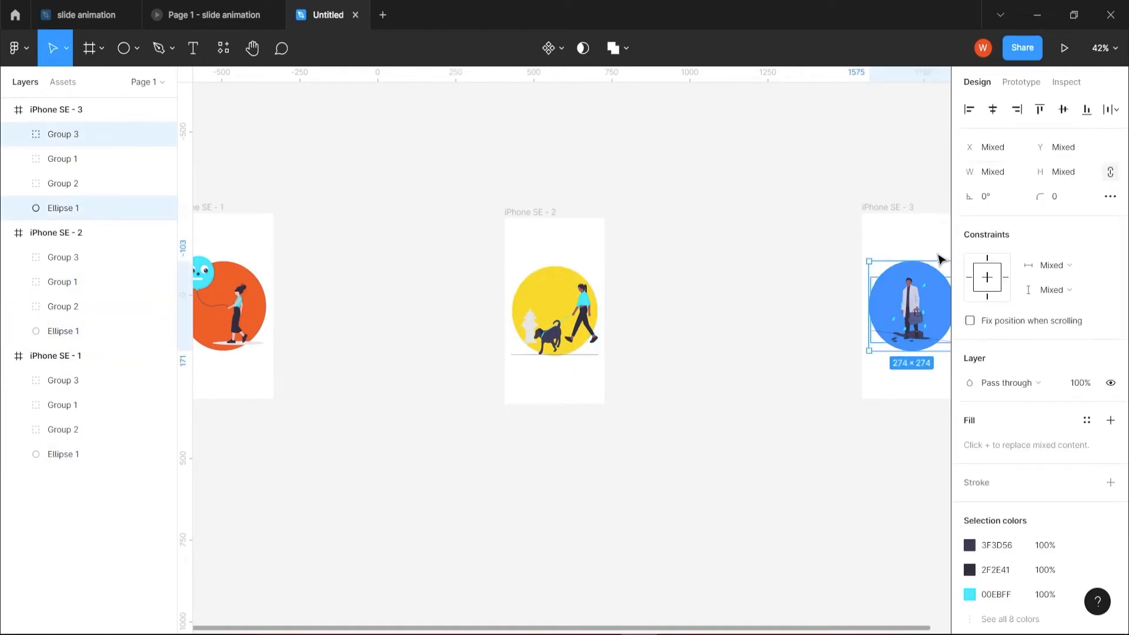
shift+drag(559, 370, 488, 335)
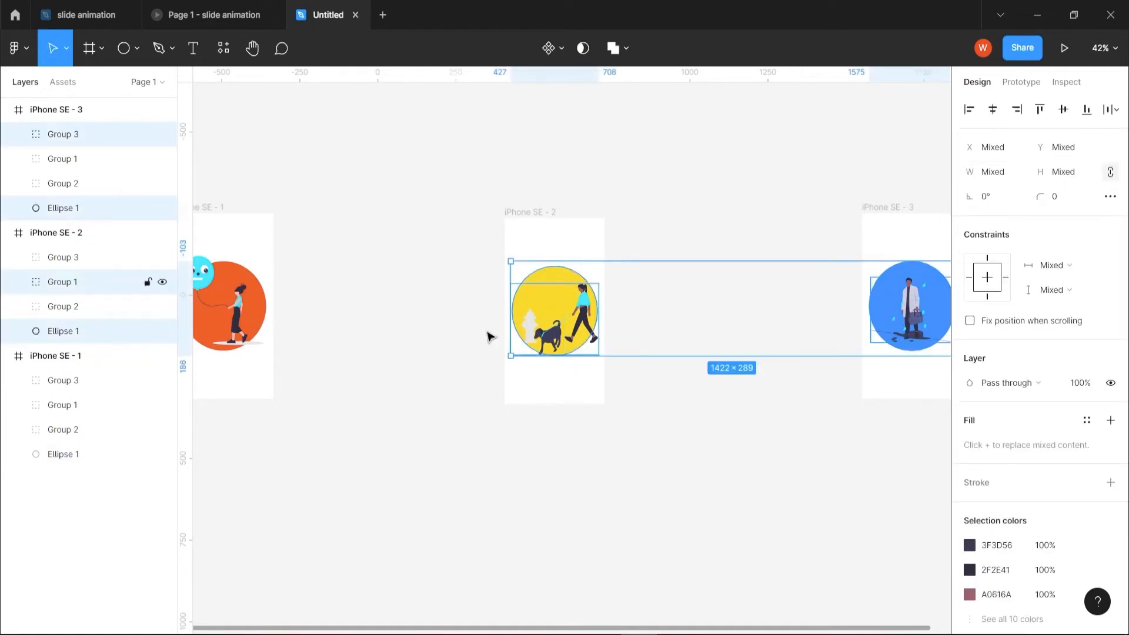
shift+drag(244, 378, 240, 310)
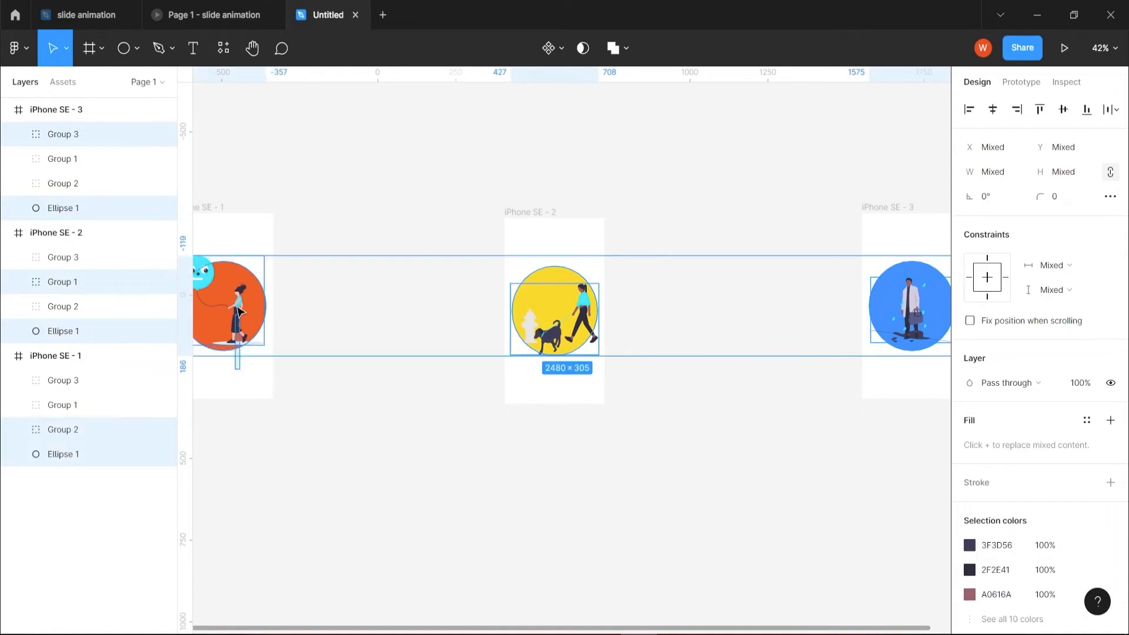
click(1063, 110)
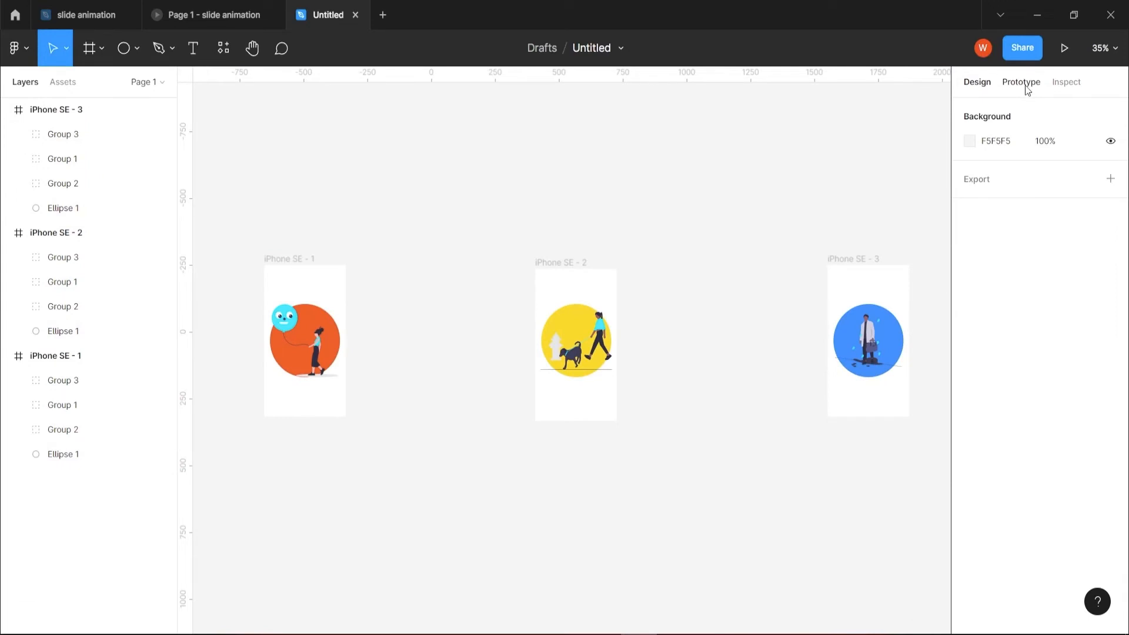
Create a prototype connection from iPhone SE - 1 to iPhone SE - 2, keeping the On click trigger and Navigate to action.
click(1022, 82)
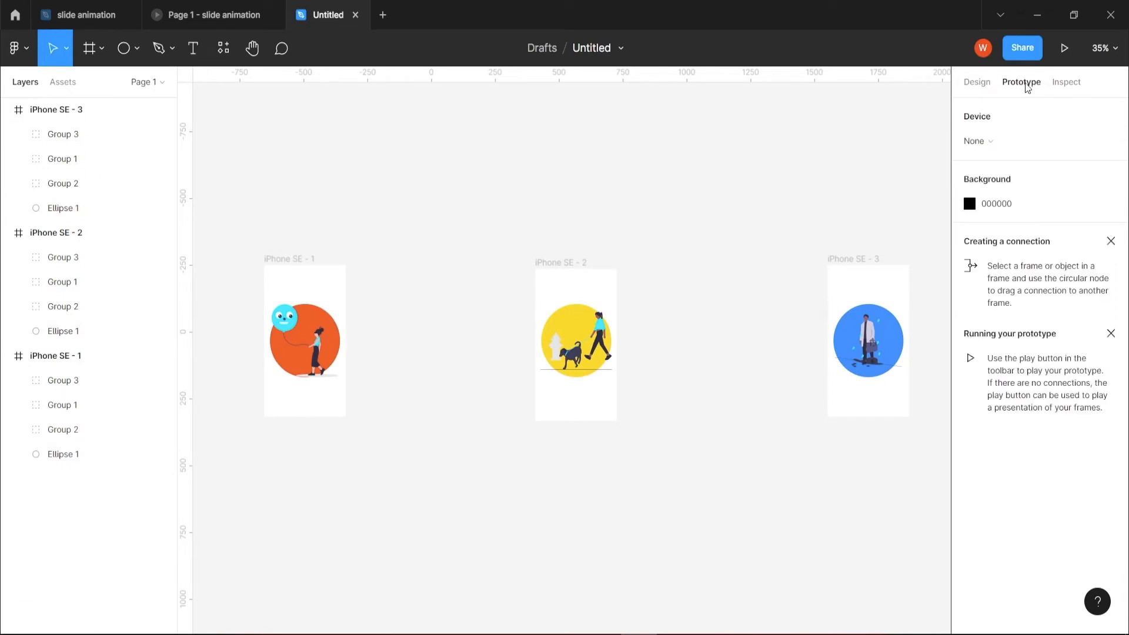
click(288, 260)
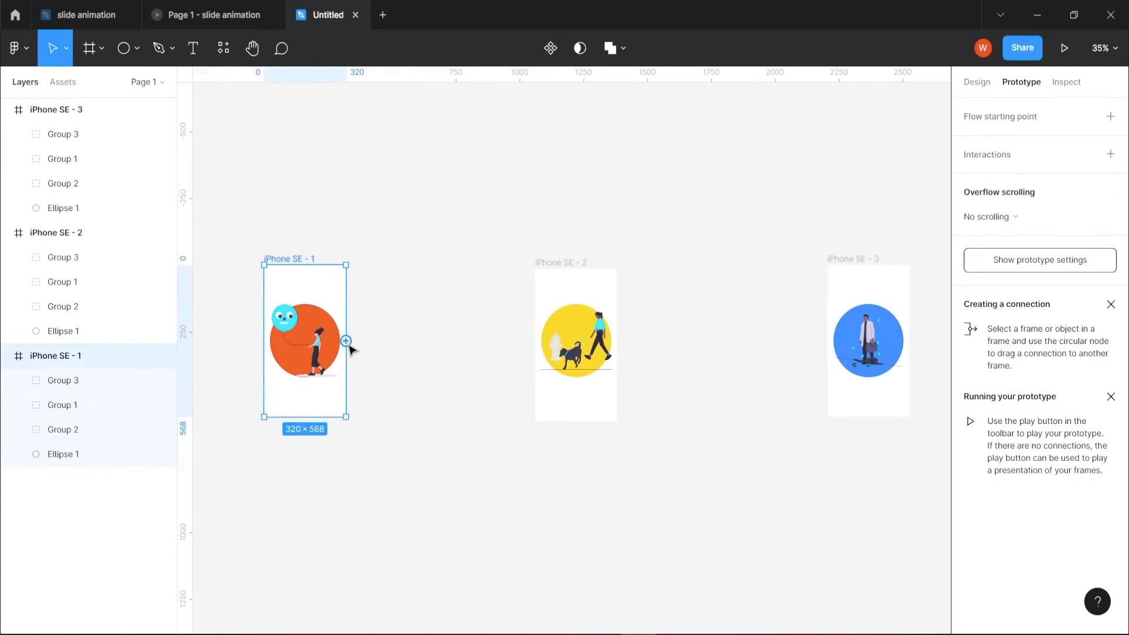
drag(348, 346, 538, 352)
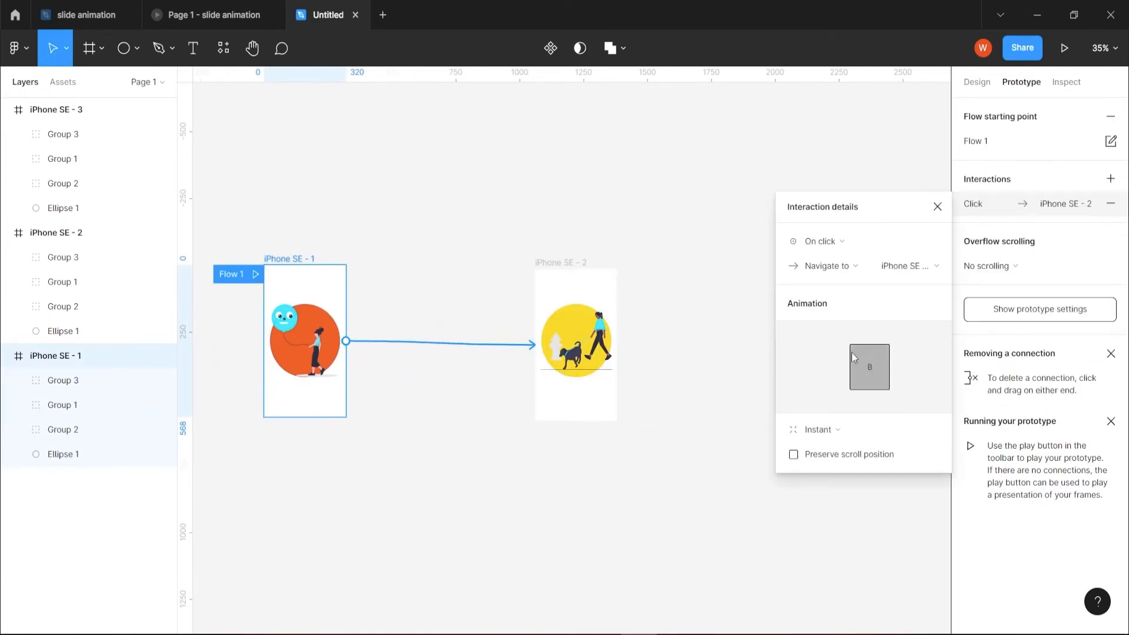
click(935, 244)
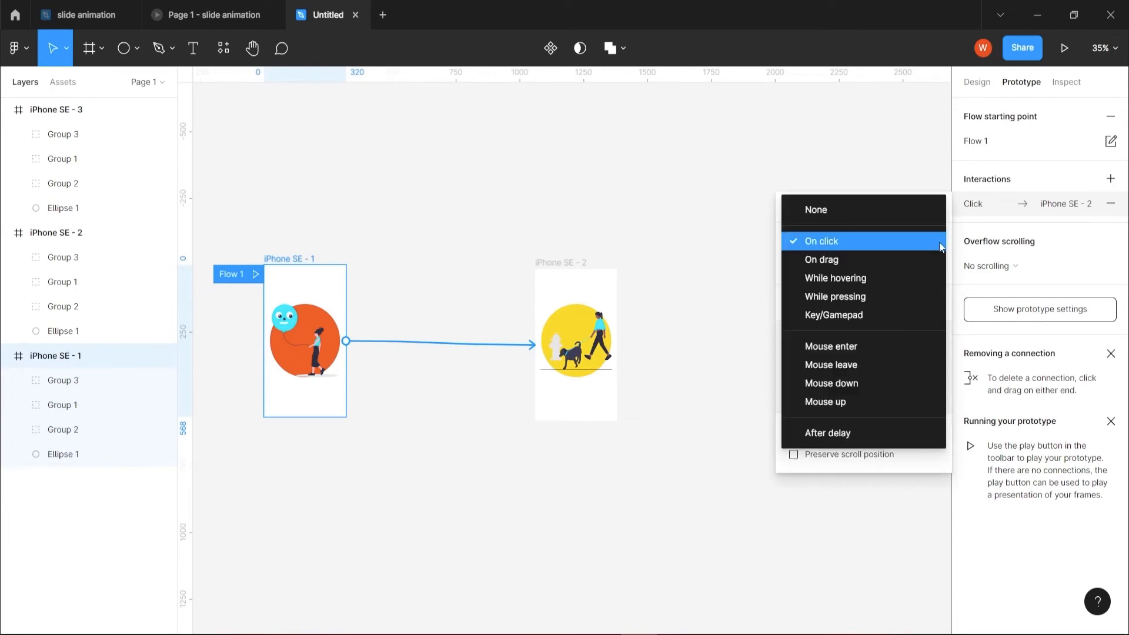
click(863, 166)
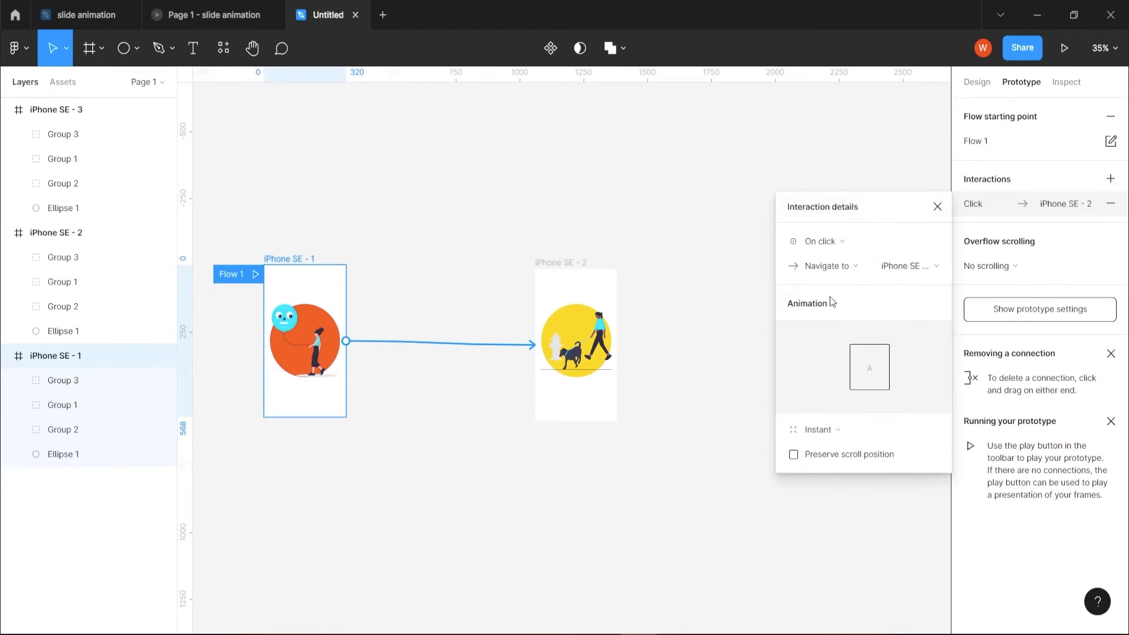
click(935, 267)
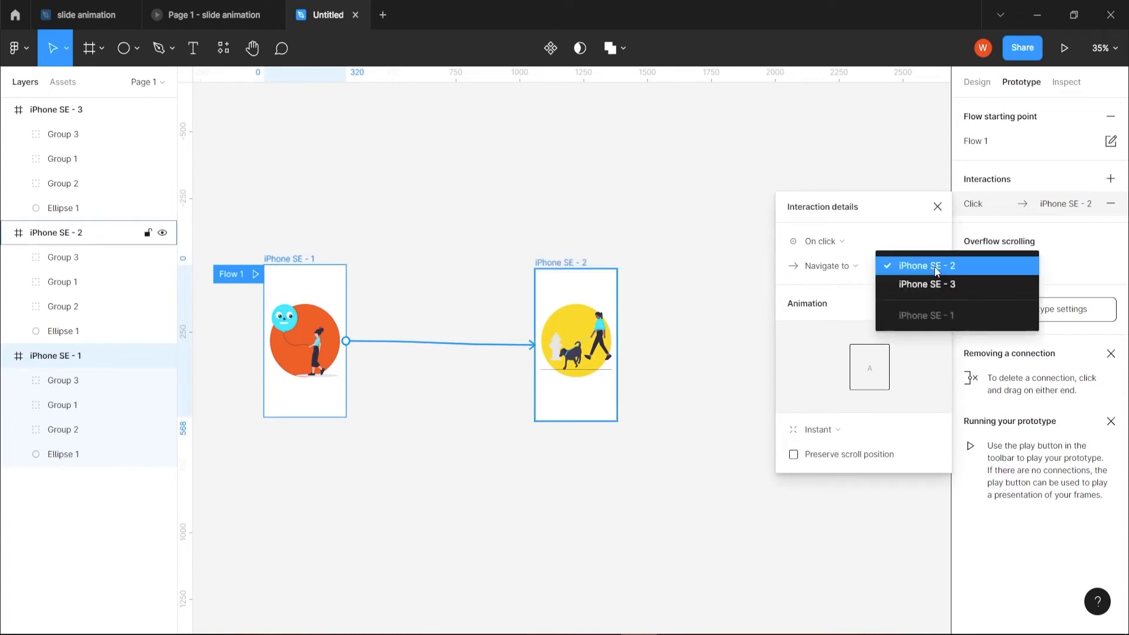
click(884, 155)
Set the transition from iPhone SE - 1 to iPhone SE - 2 to Smart animate with Ease in and out easing and a 600 ms duration.
click(849, 432)
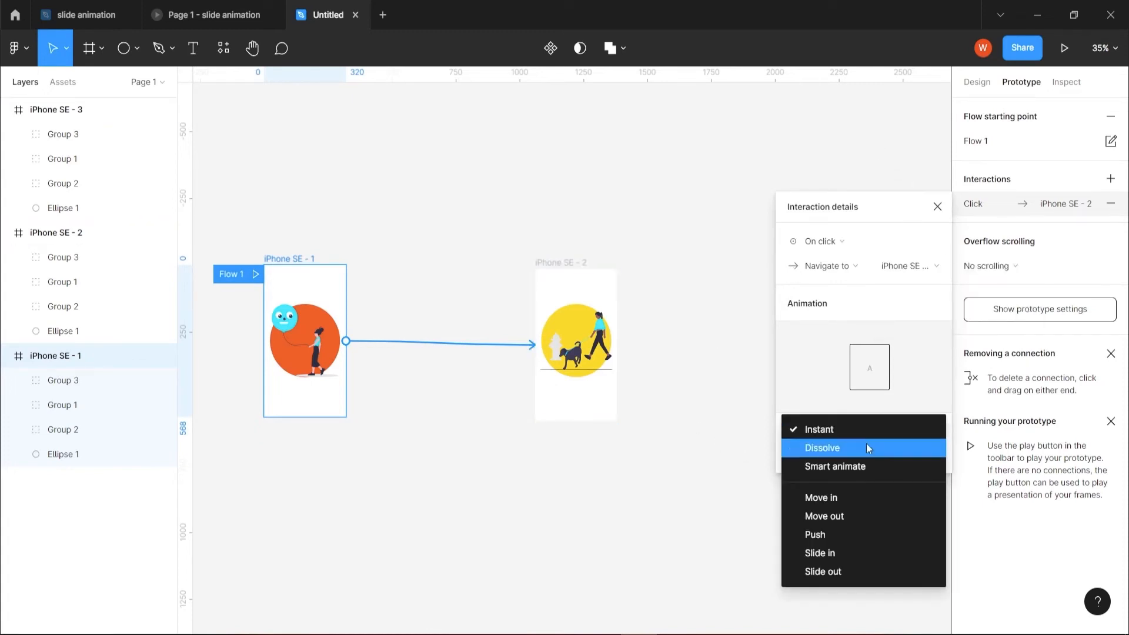
click(849, 464)
click(848, 461)
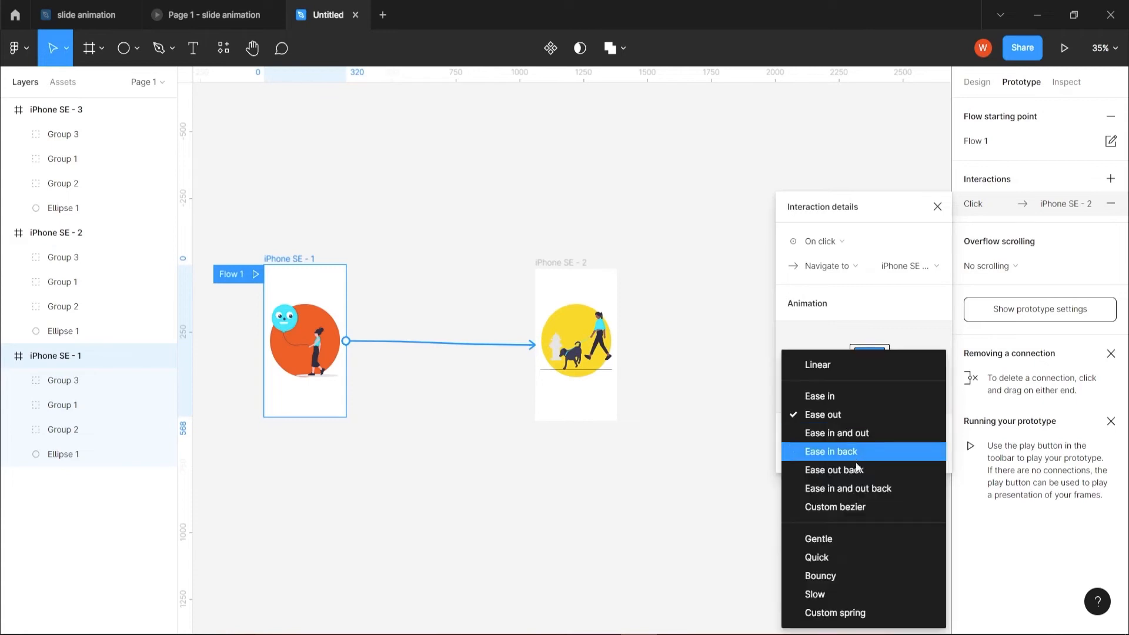
click(842, 436)
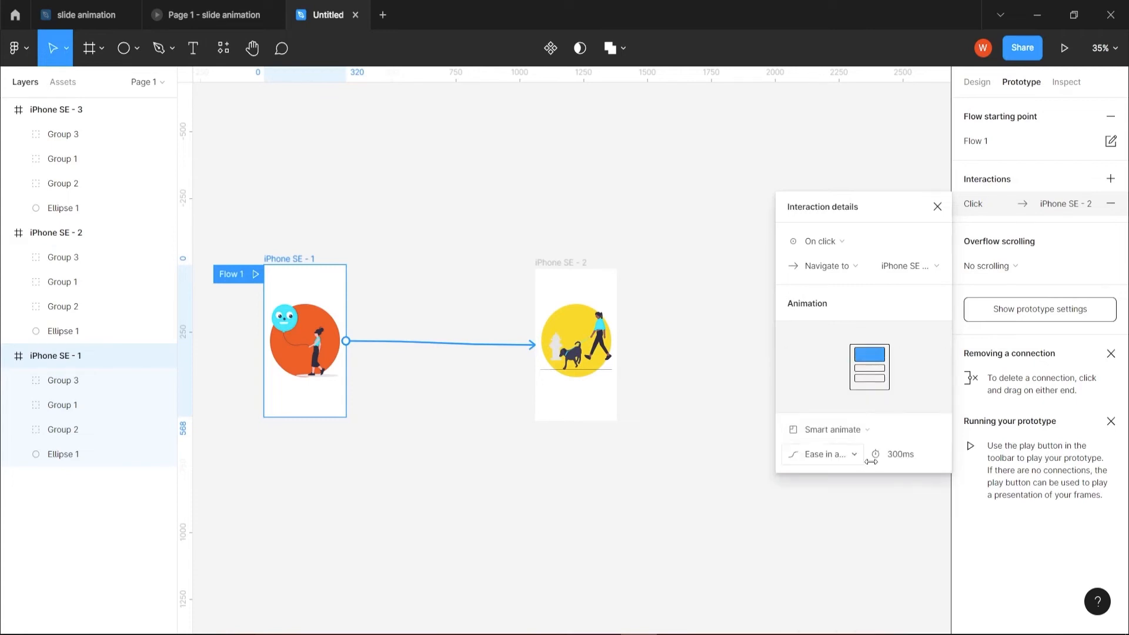
click(897, 465)
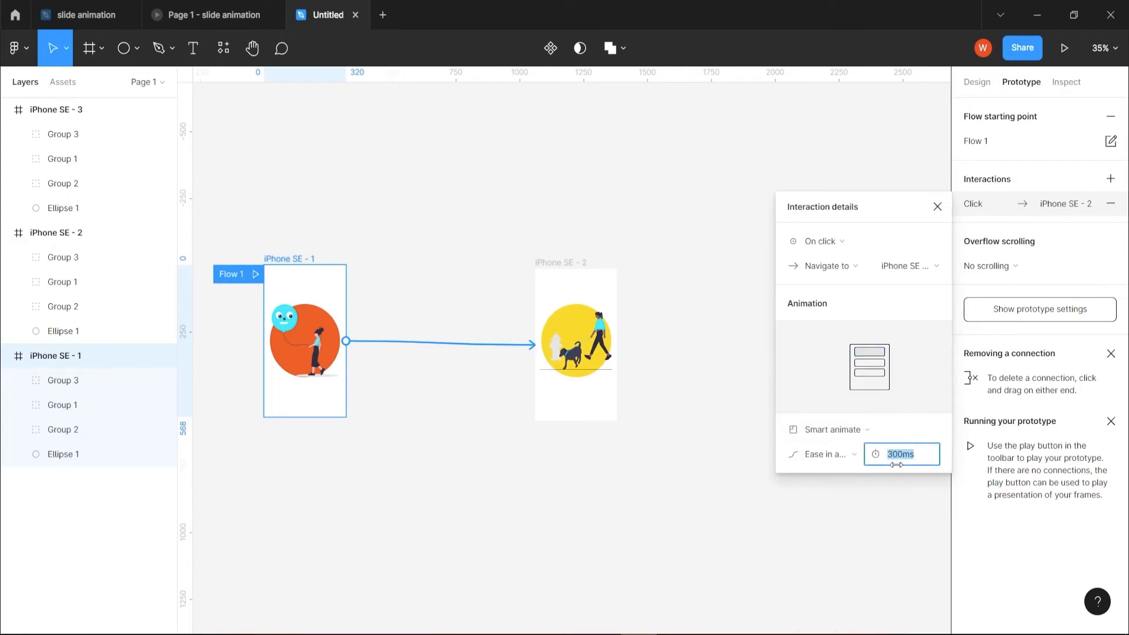
text(600)
key(Return)
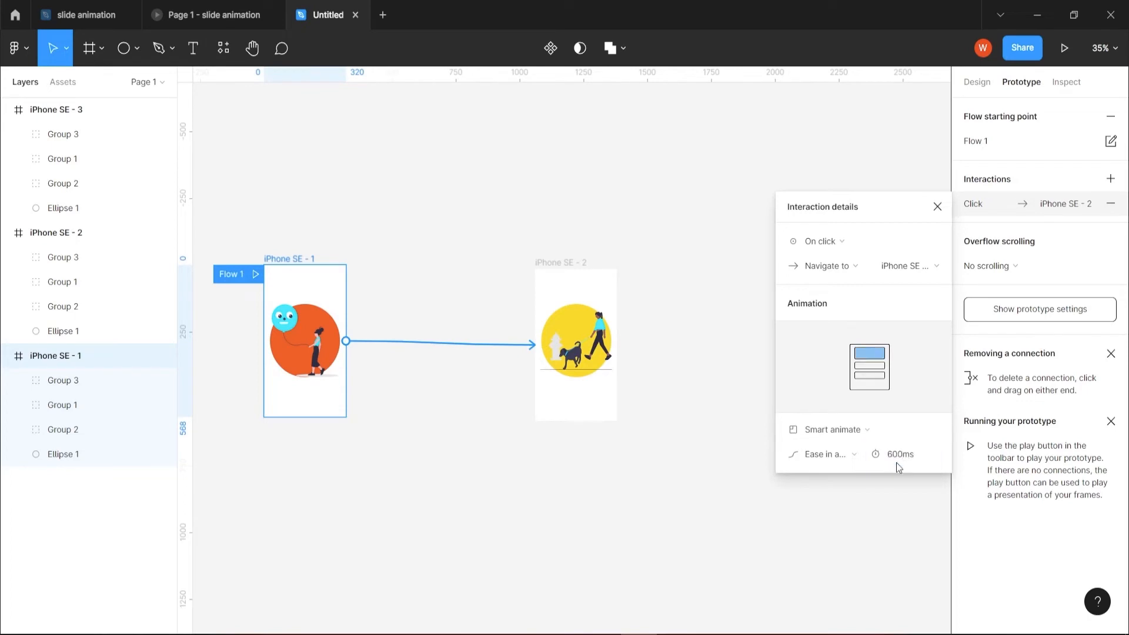
click(937, 207)
Create a prototype connection from iPhone SE - 2 to iPhone SE - 3, keeping On click, Smart animate, Ease in and out and 600 ms.
click(540, 274)
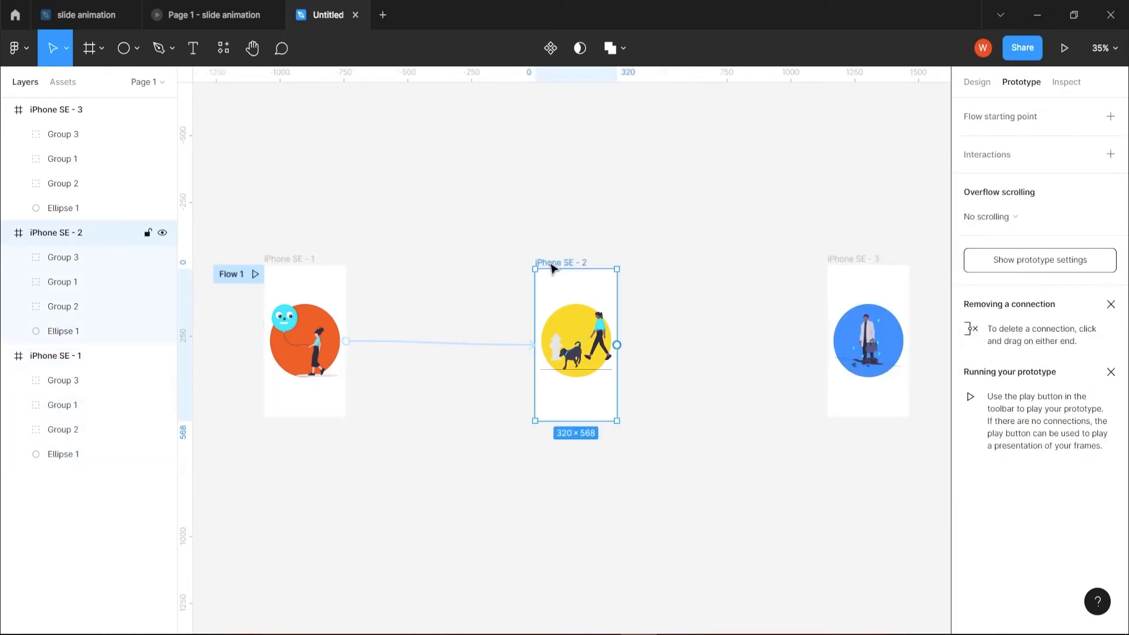
drag(622, 342, 835, 334)
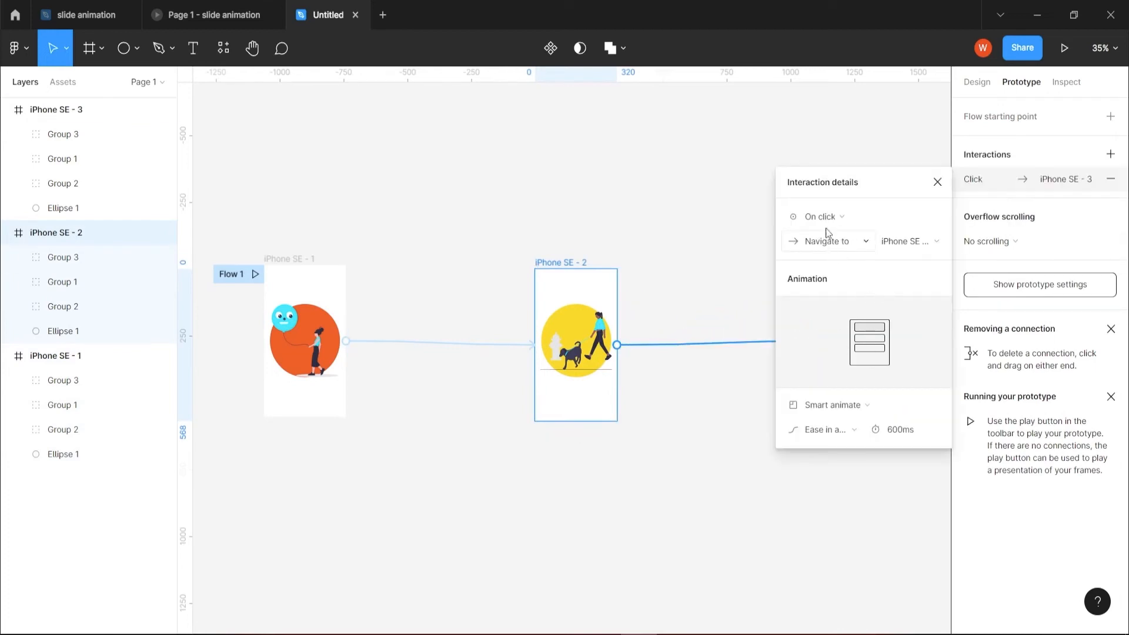
click(937, 245)
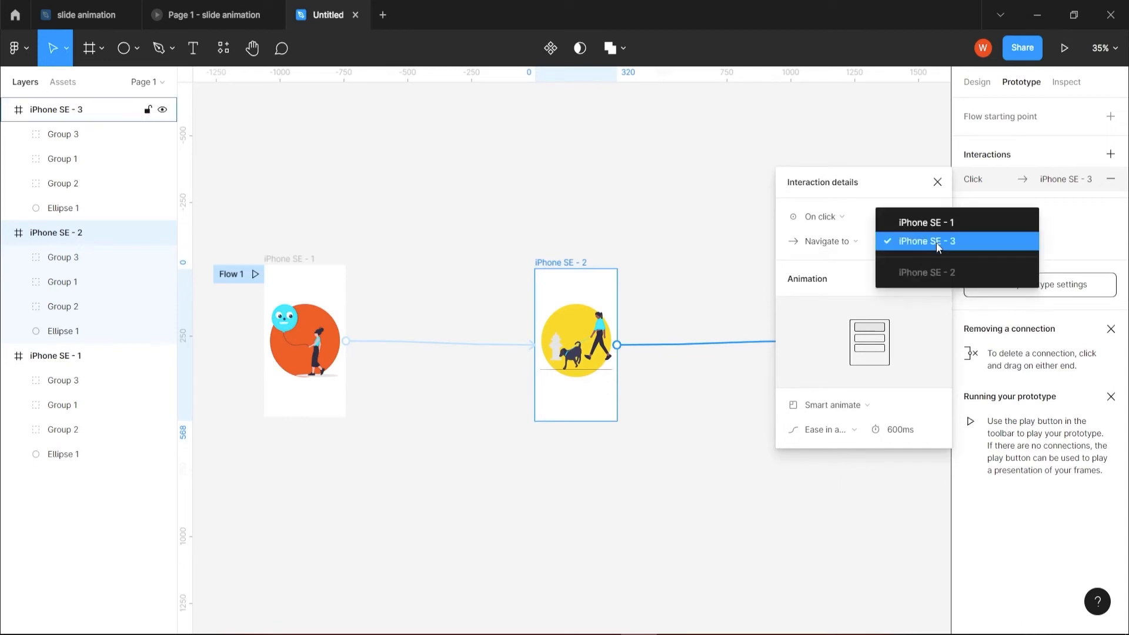
click(884, 143)
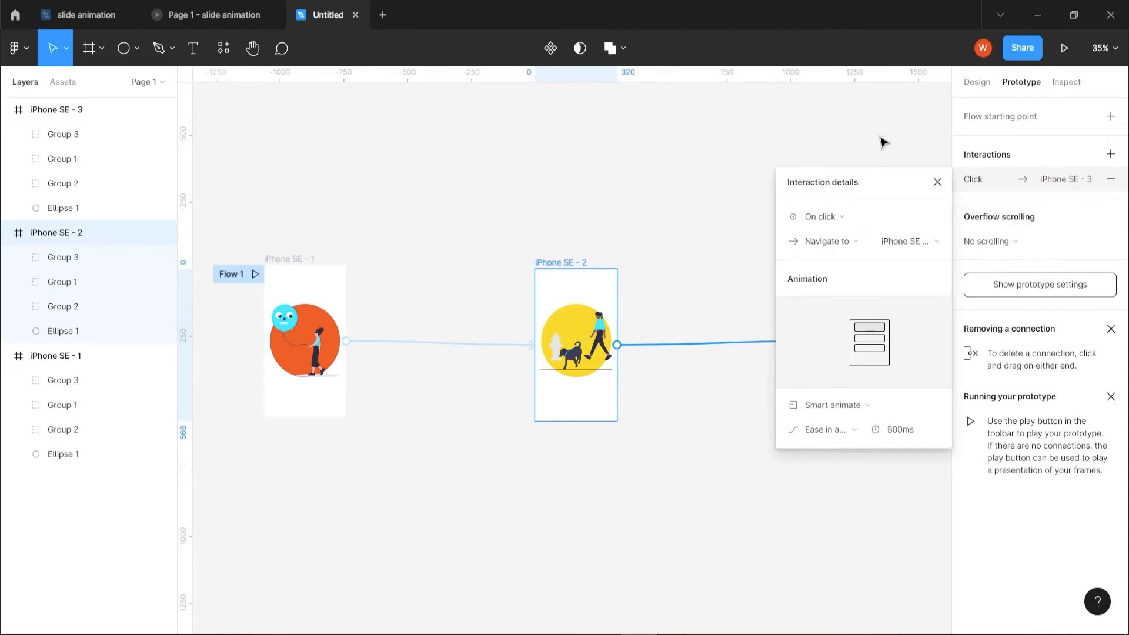
click(855, 434)
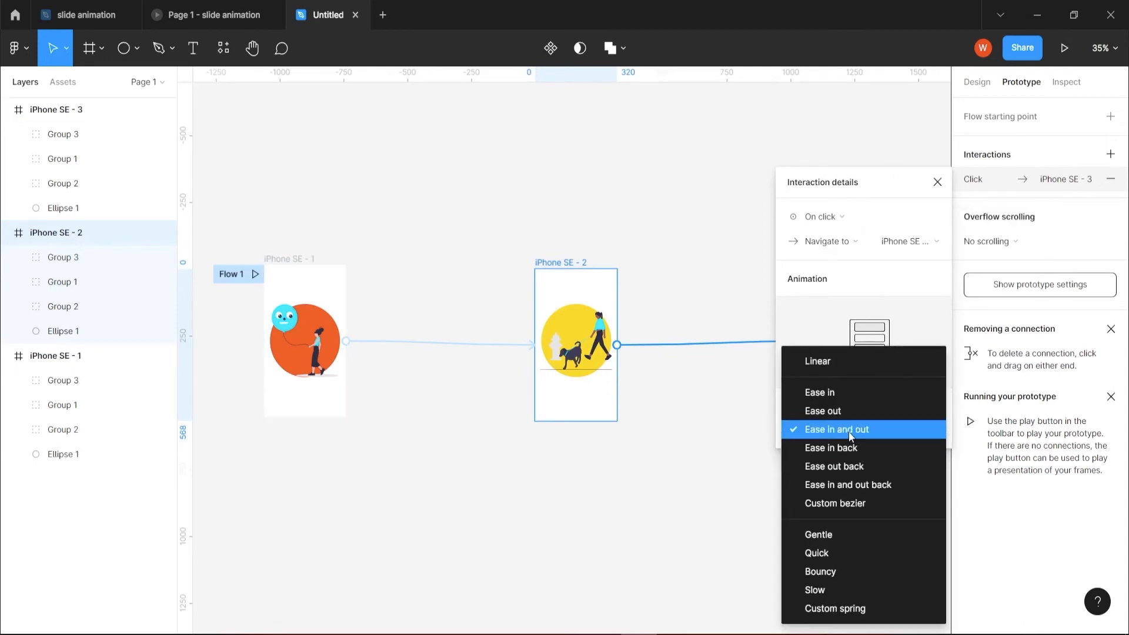
click(923, 321)
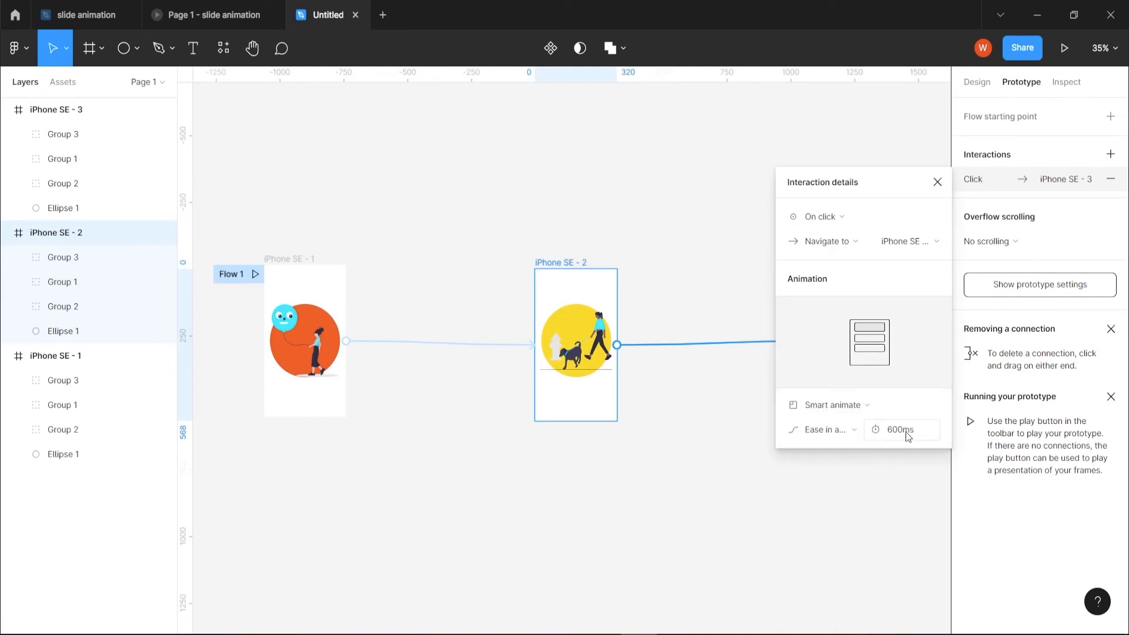
click(937, 182)
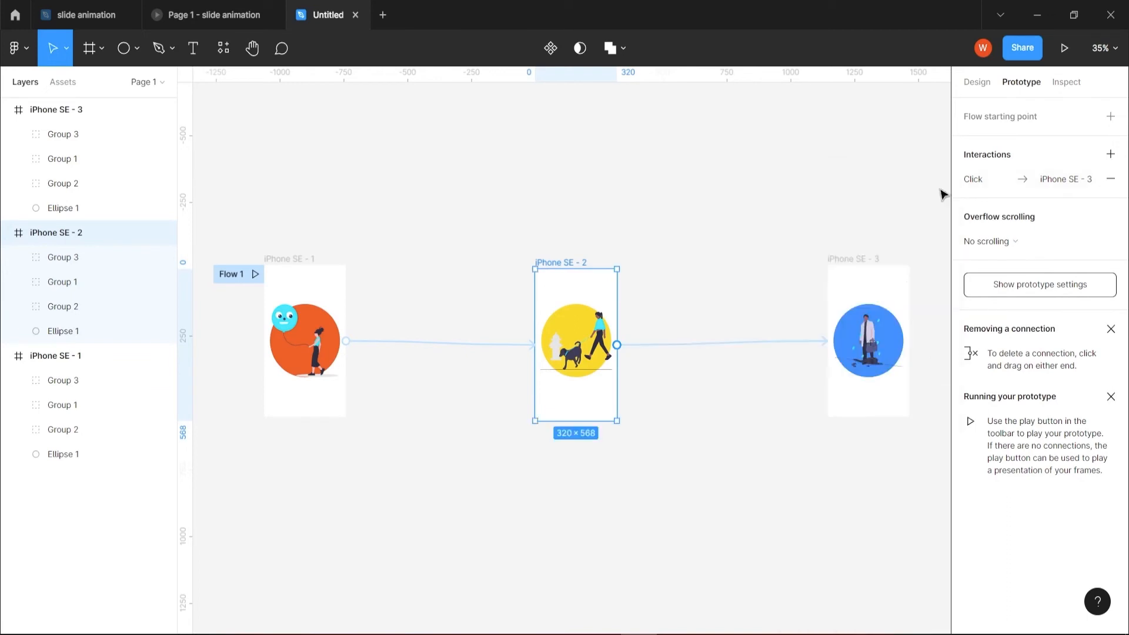
Create a prototype connection from iPhone SE - 3 back to iPhone SE - 1, keeping On click, Smart animate and Ease in and out.
click(849, 262)
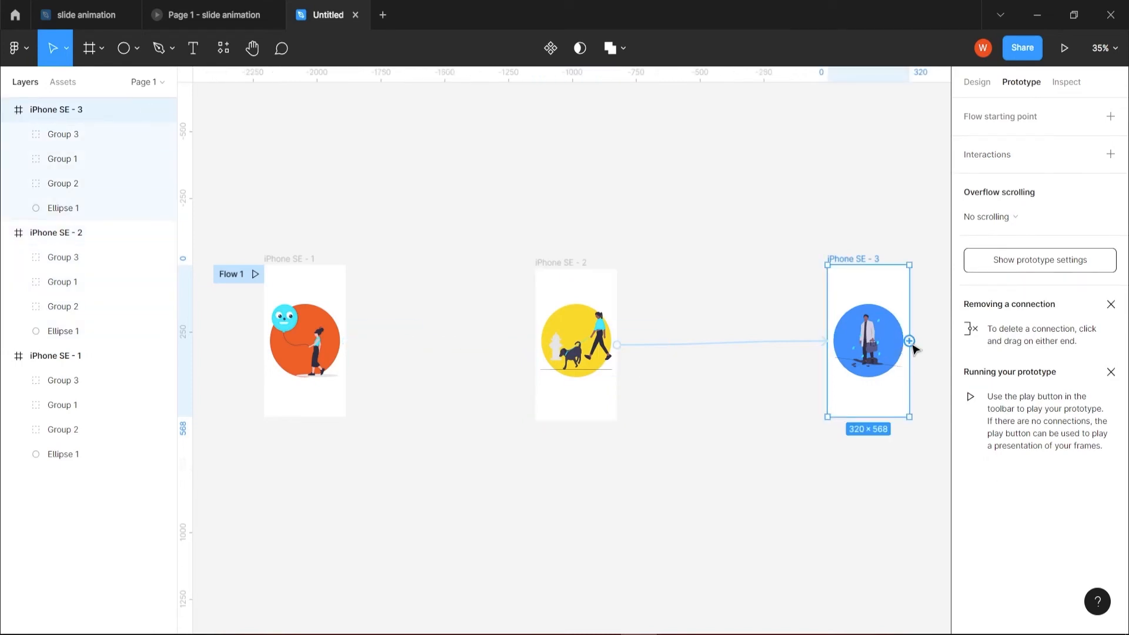
drag(911, 342, 347, 318)
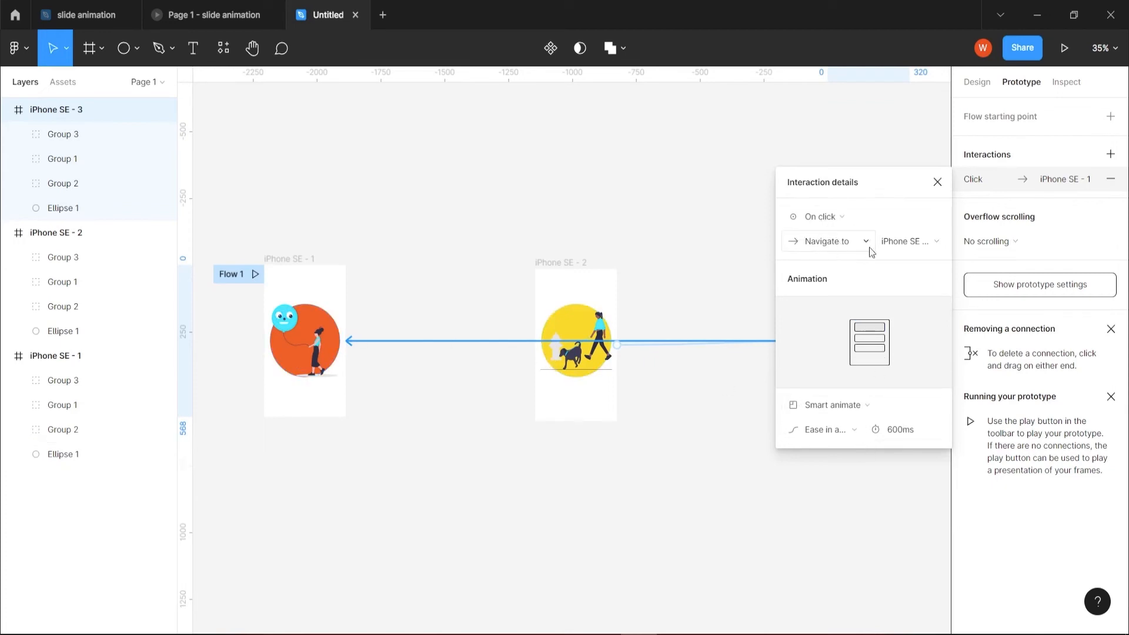
click(936, 242)
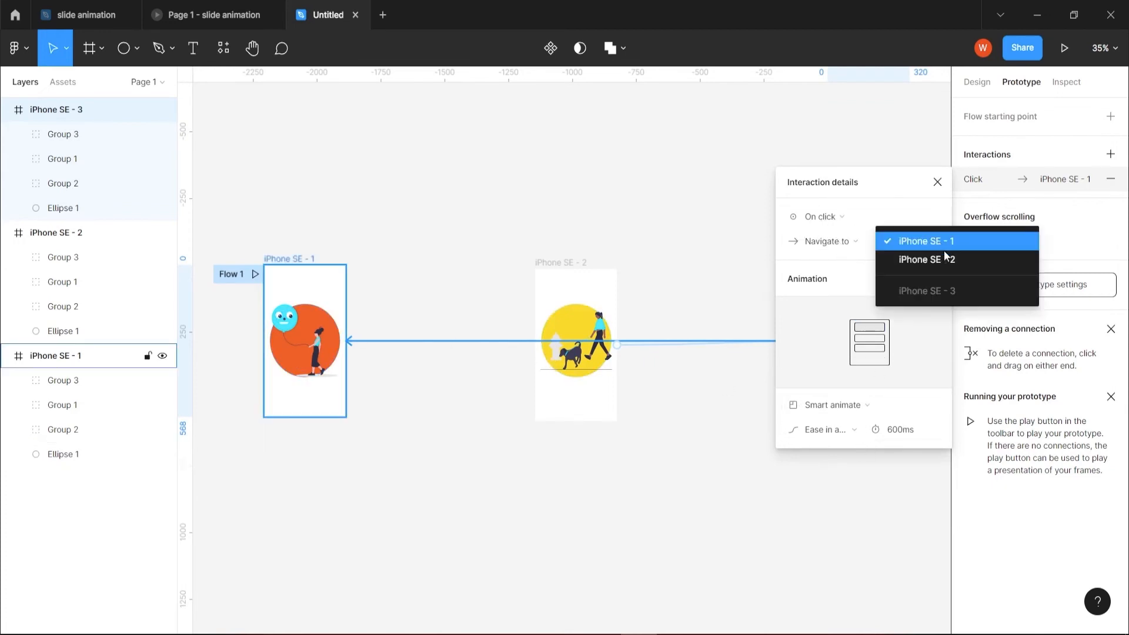
click(853, 433)
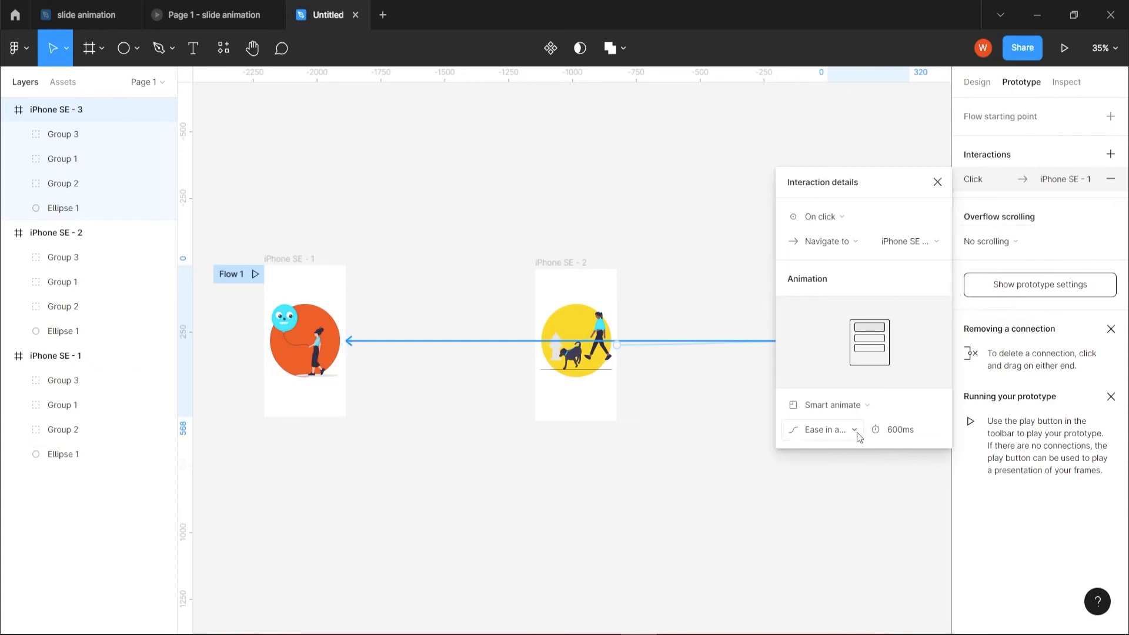
click(856, 433)
click(718, 459)
Set the duration of the transition from iPhone SE - 3 to iPhone SE - 1 to 400 ms and close its interaction details.
drag(905, 430, 873, 437)
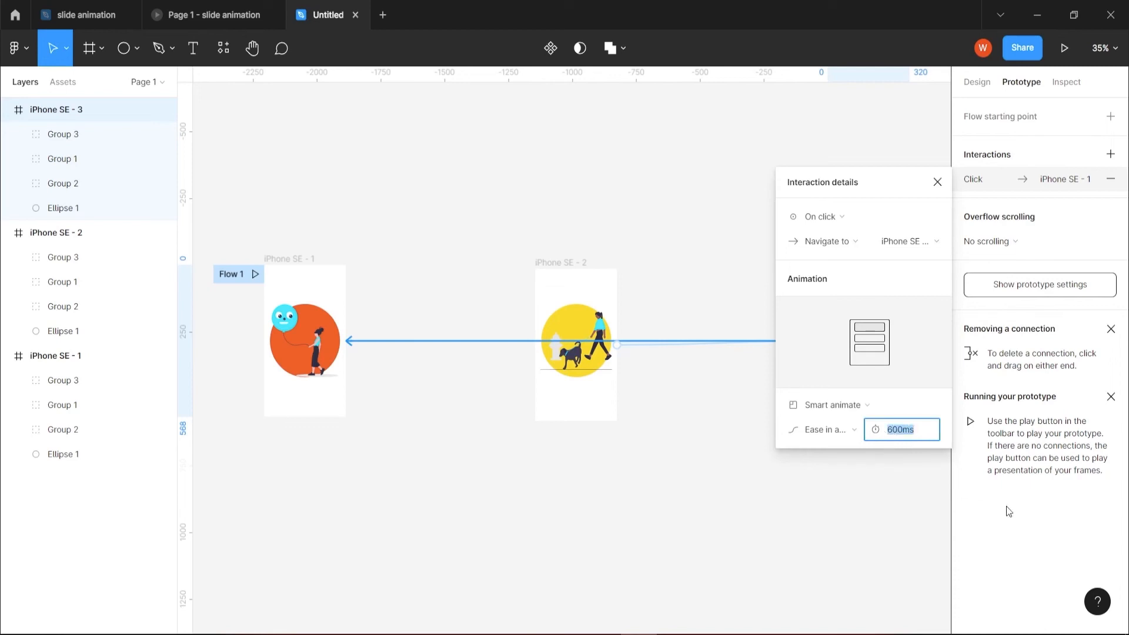
text(400)
key(Return)
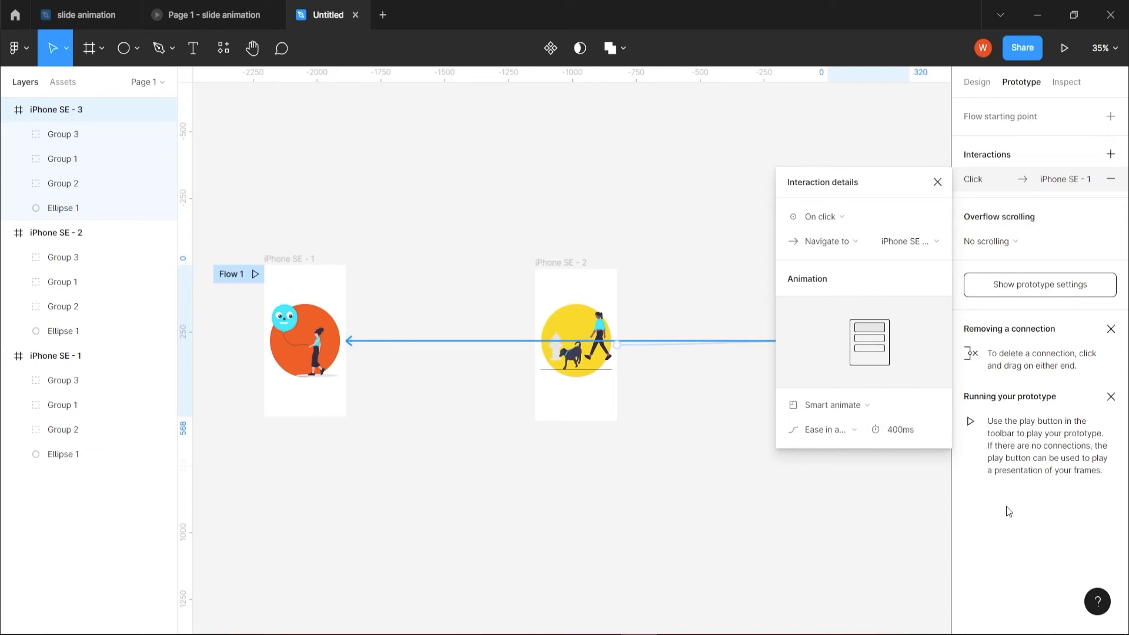
click(938, 182)
Run the prototype from iPhone SE - 1 and cycle through all three slides twice to check the animated transitions.
click(342, 285)
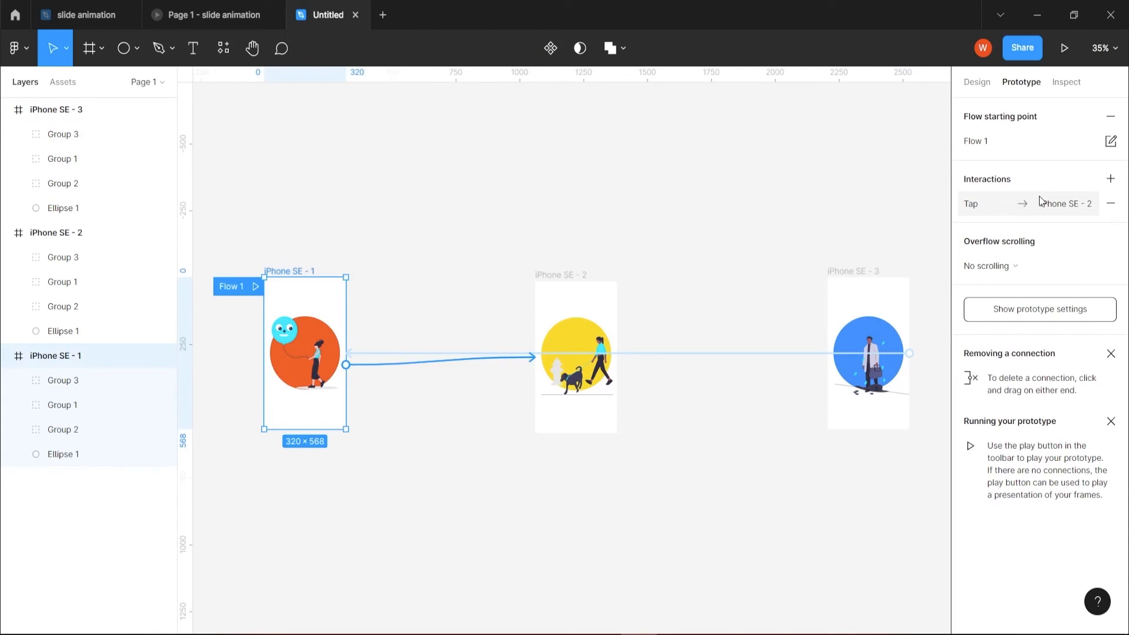
click(1064, 52)
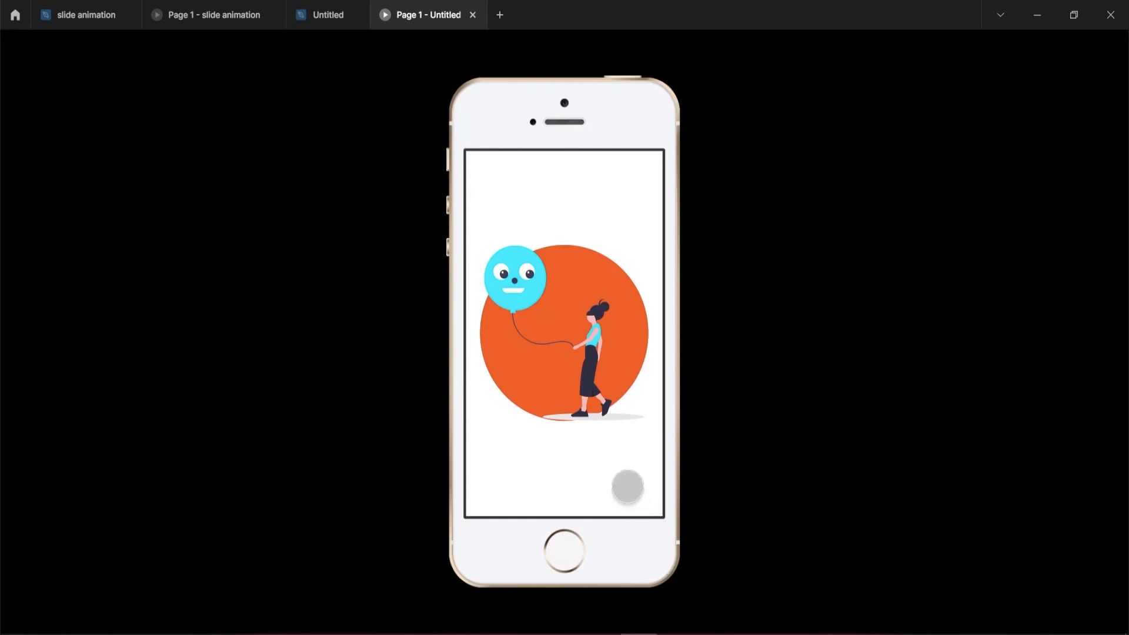
click(628, 487)
click(628, 486)
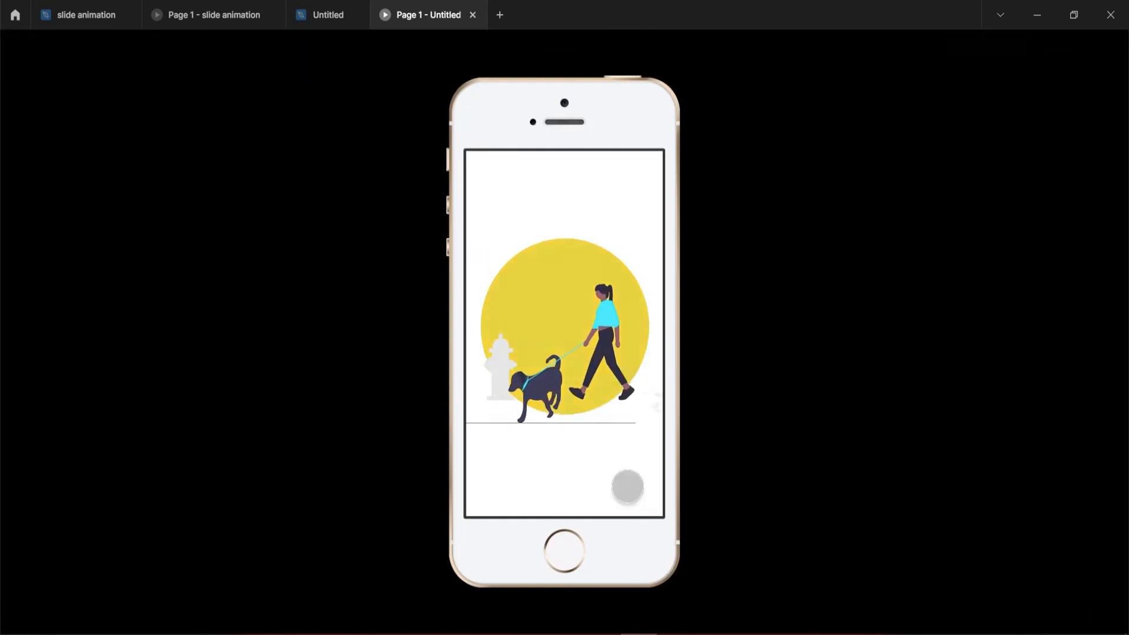
click(627, 486)
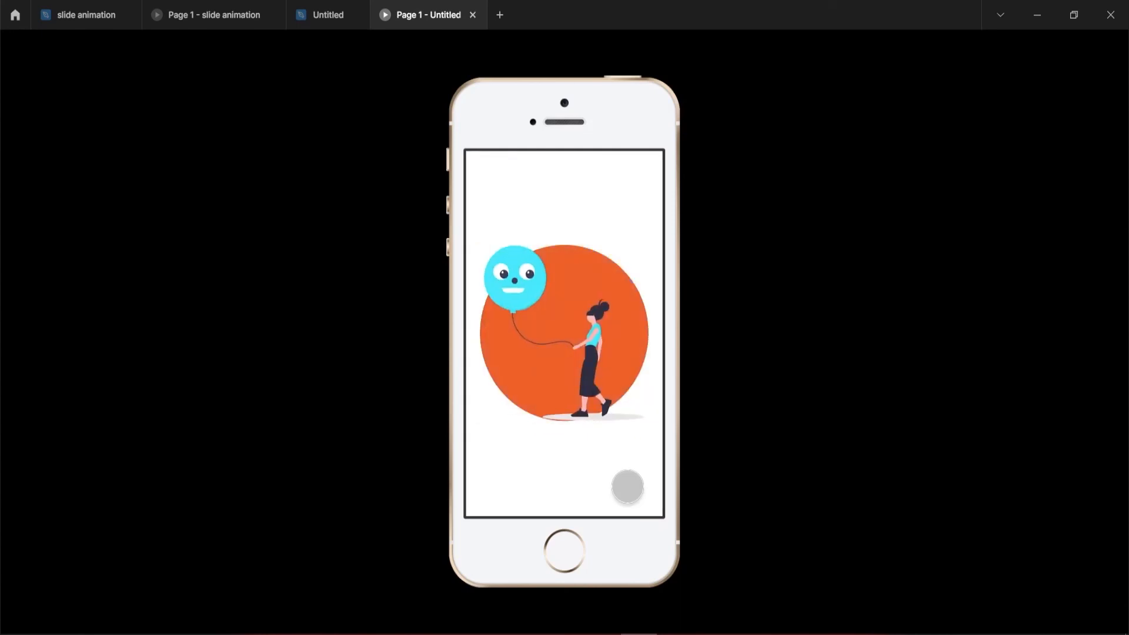
click(628, 487)
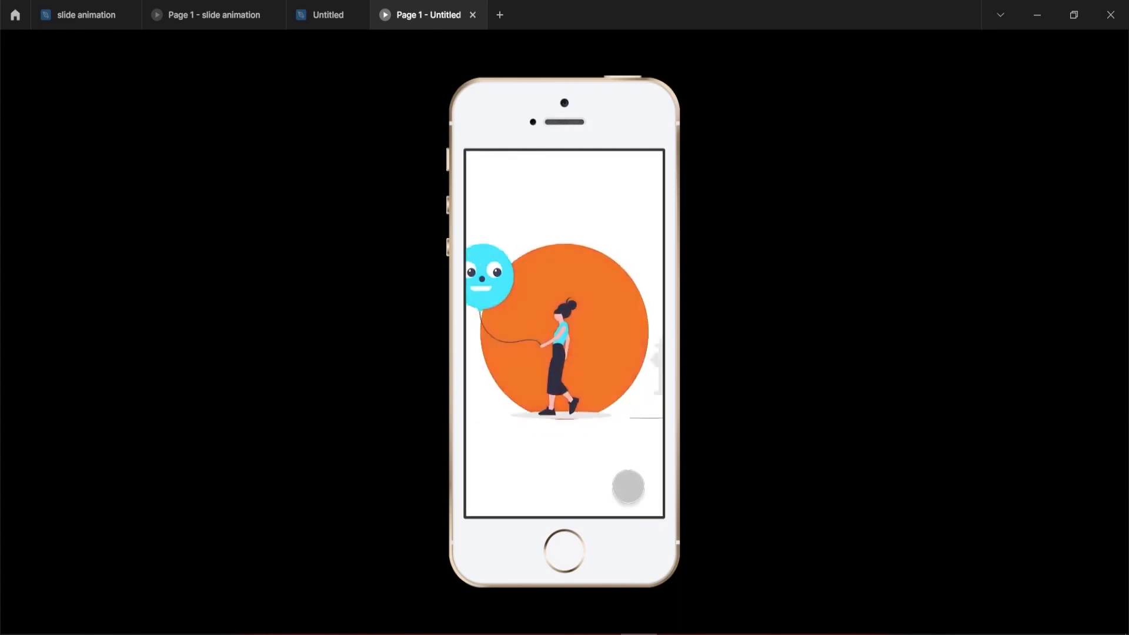
click(628, 486)
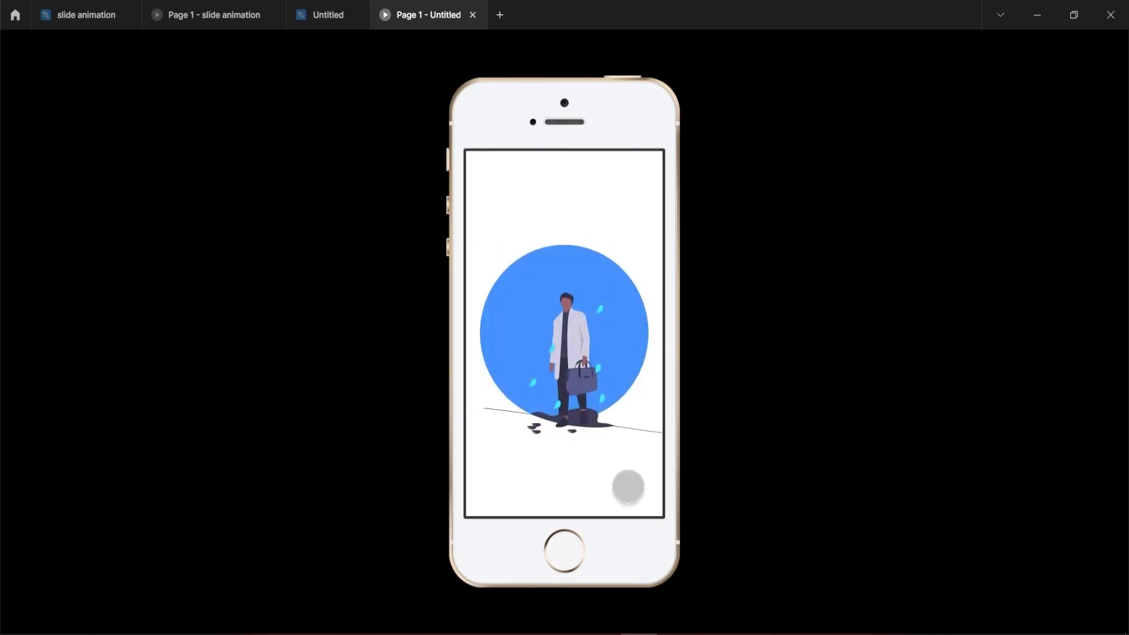
click(628, 486)
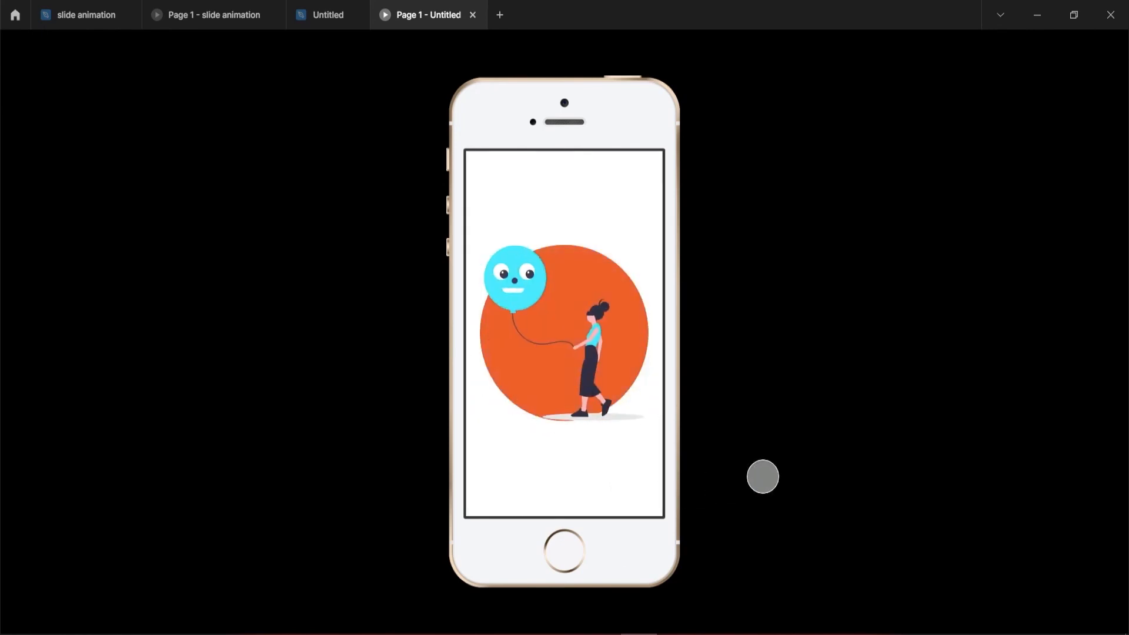